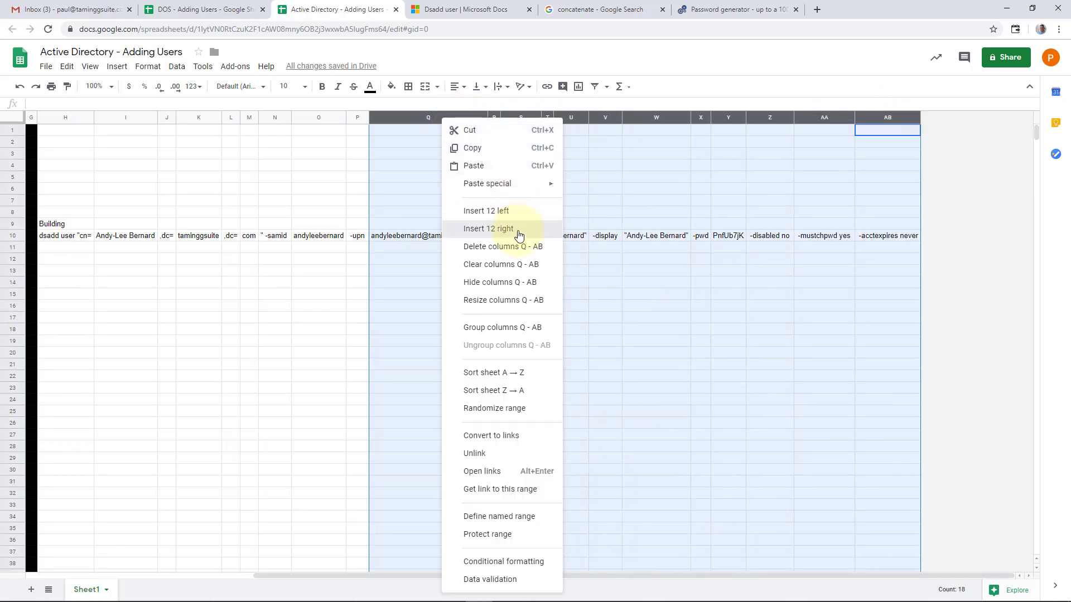
# Step: Insert 12 columns after column AB and fill the first new column, AC, with black
pyautogui.click(519, 230)
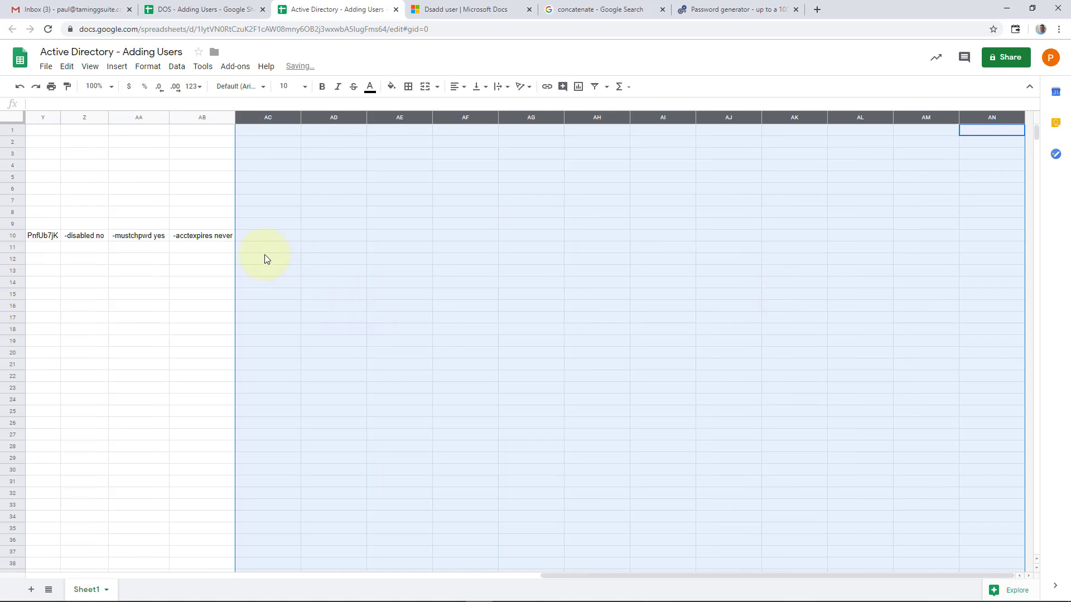
pyautogui.click(257, 223)
pyautogui.click(267, 119)
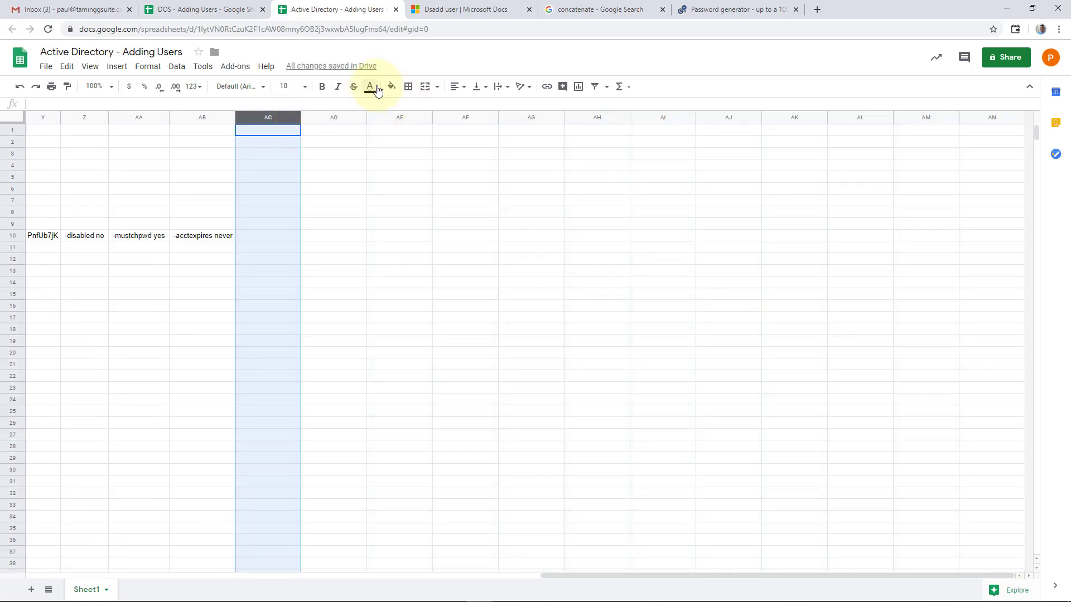
pyautogui.click(391, 86)
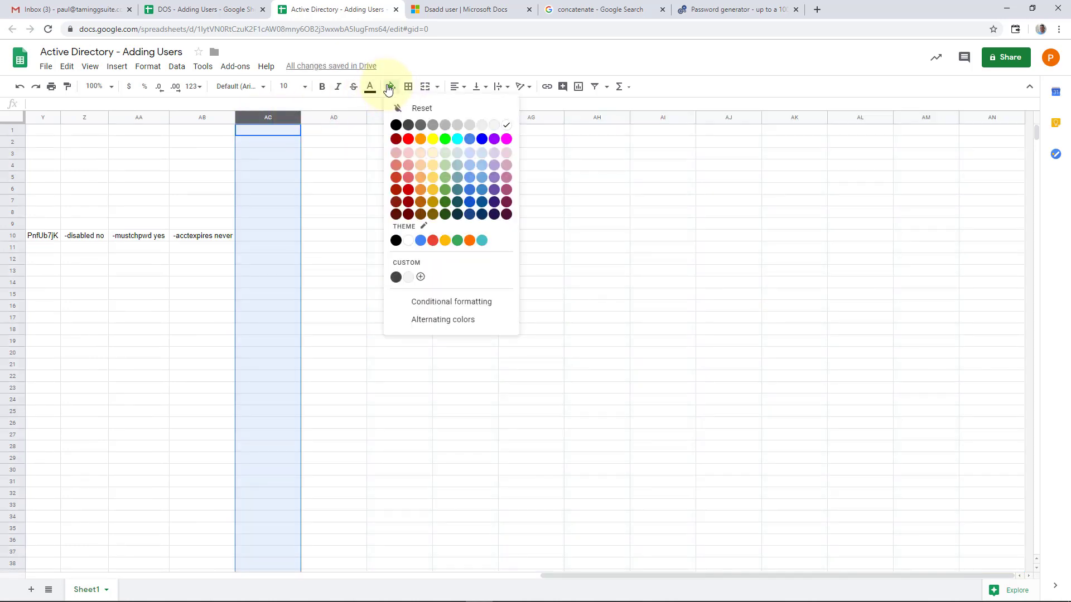
pyautogui.click(395, 125)
# Step: Resize column AC to a width of 20 pixels
pyautogui.rightClick(284, 127)
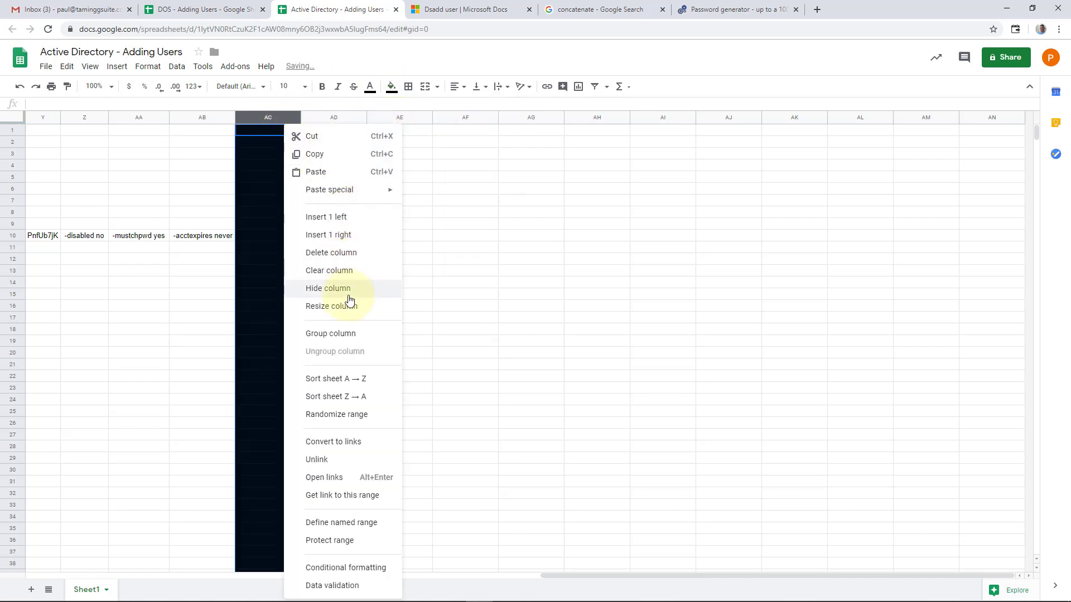
pyautogui.click(349, 306)
pyautogui.write('20')
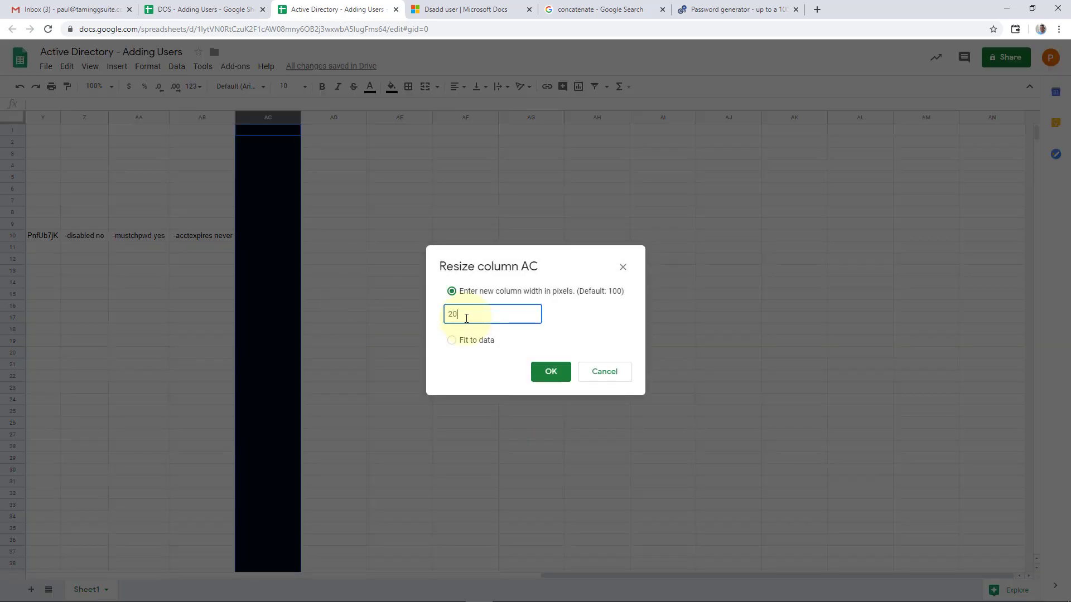
pyautogui.click(550, 371)
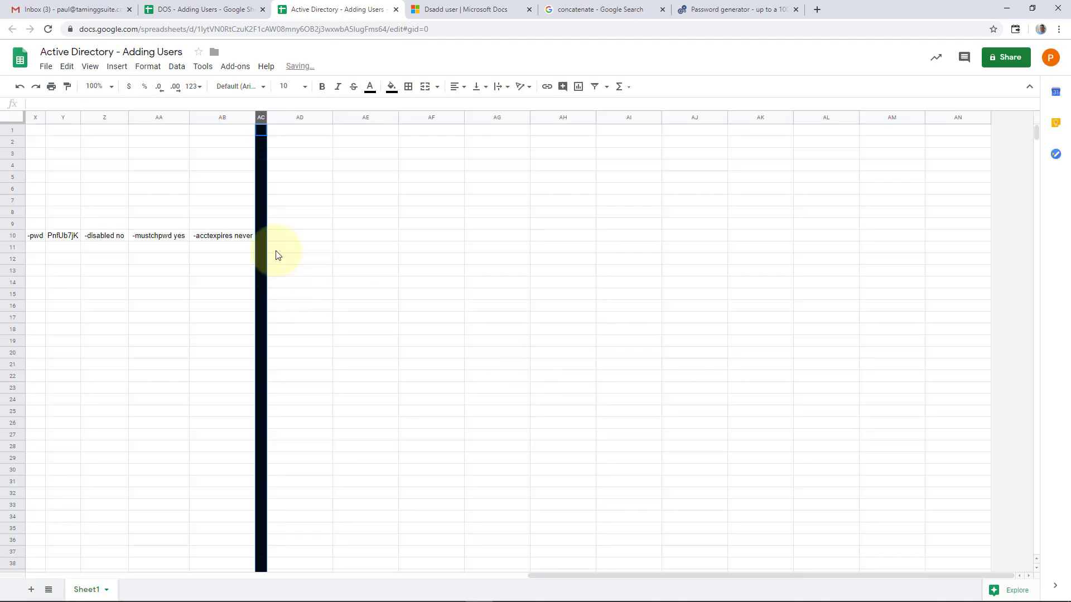
# Step: Enter the heading "Script" in cell AD9
pyautogui.click(289, 224)
pyautogui.write('Script')
pyautogui.press('Return')
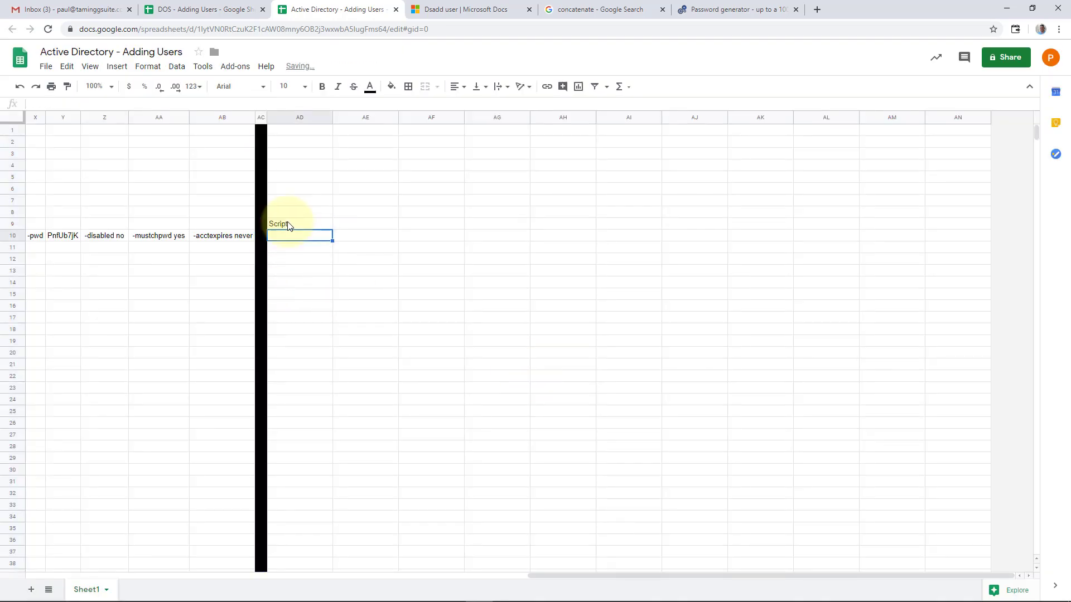
# Step: Start a concatenation formula in cell AD10 joining H10, I10, J10 and K10 with ampersands: =H10&I10&J10&K10&
pyautogui.hscroll(-3, 289, 225)
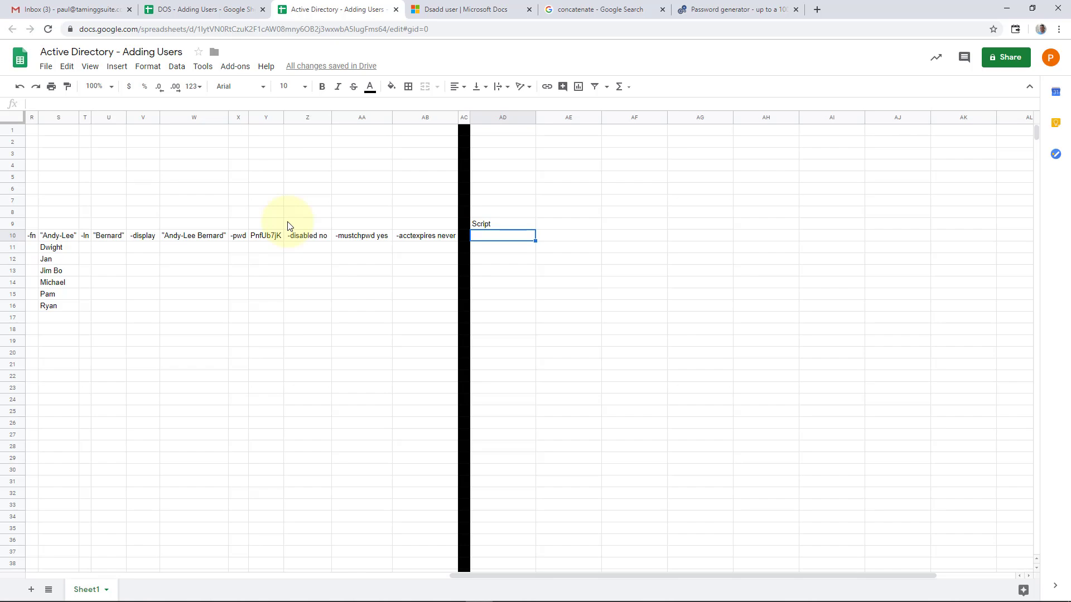
pyautogui.write('=H10')
pyautogui.hscroll(-8, 286, 223)
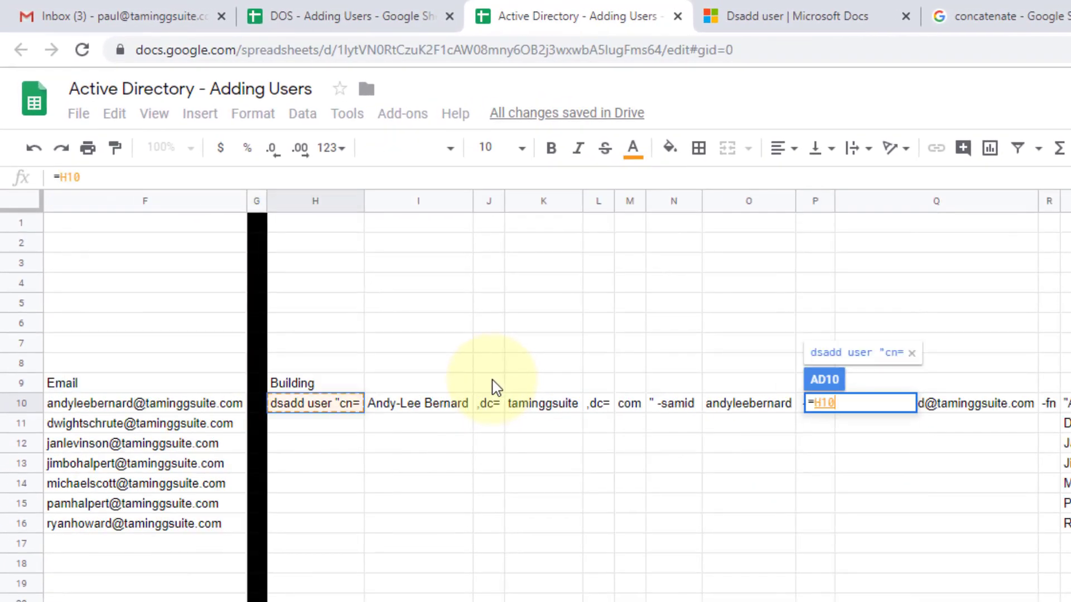
pyautogui.write('&')
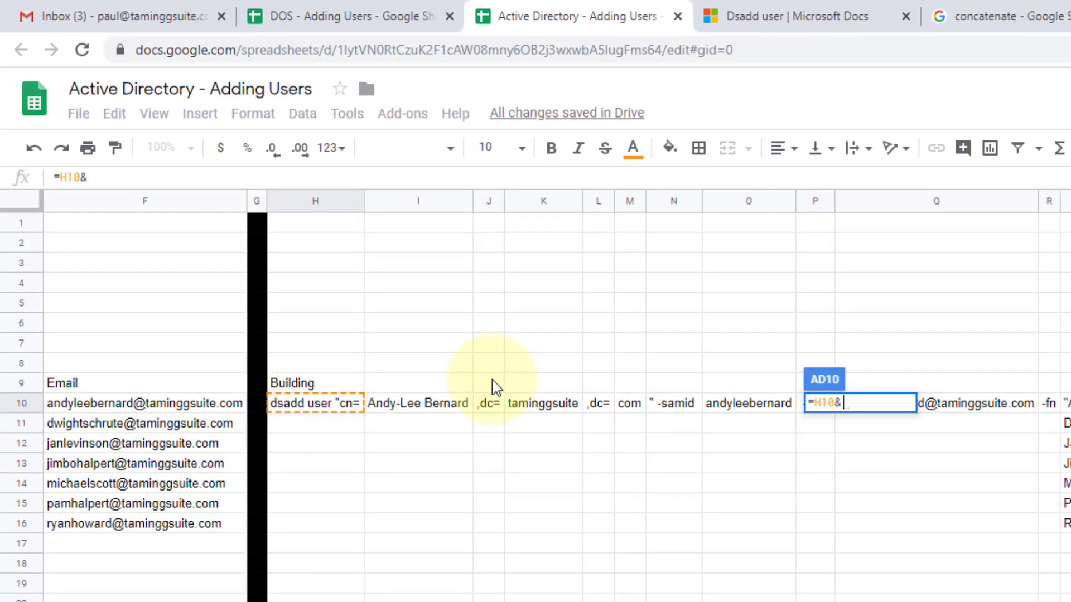
pyautogui.click(438, 404)
pyautogui.write('&')
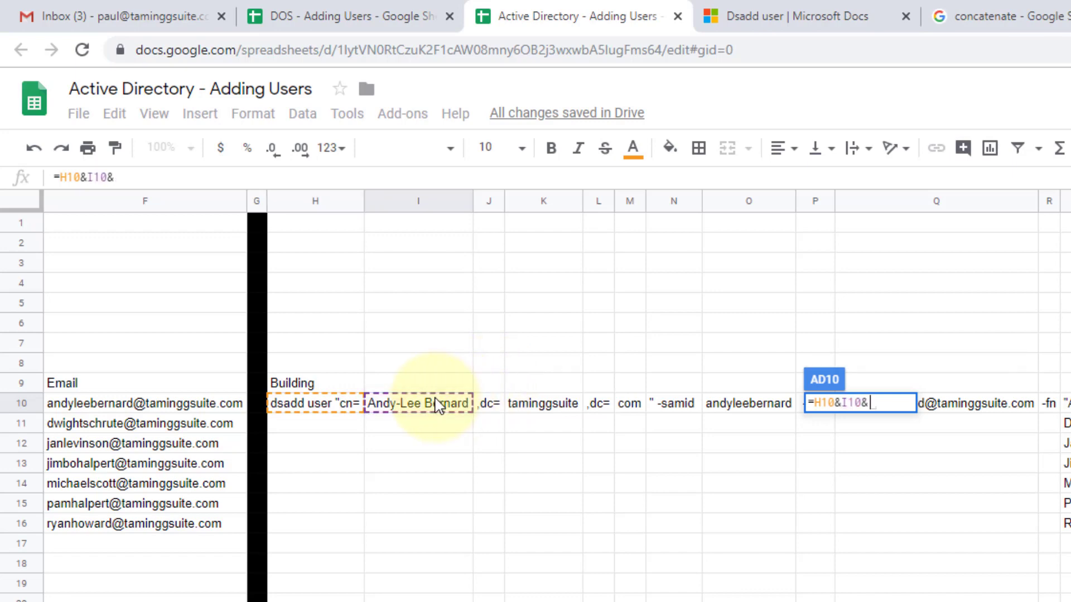
pyautogui.click(484, 405)
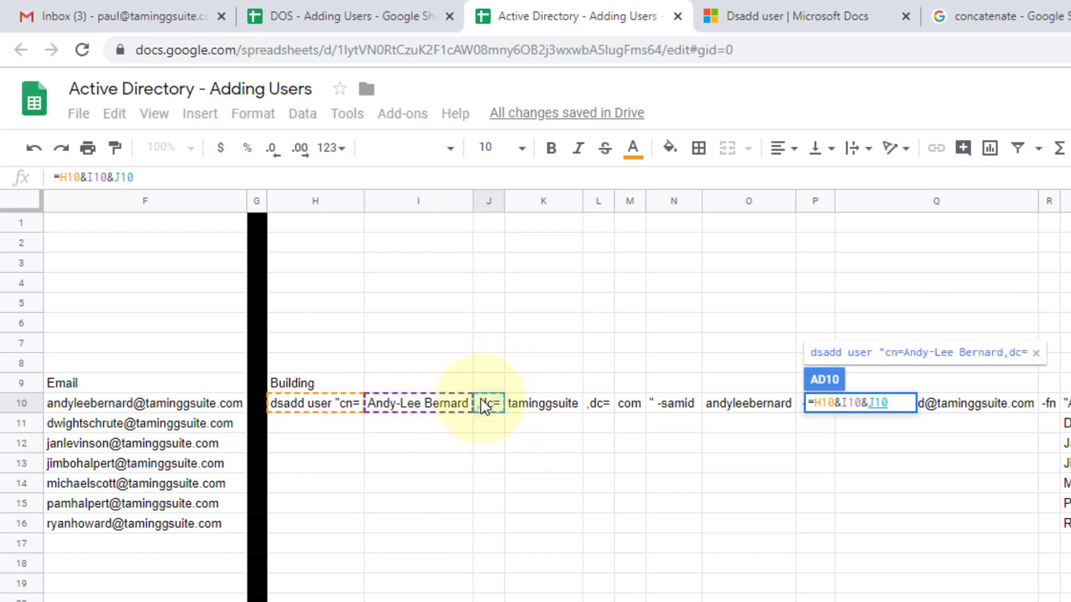
pyautogui.write('&')
pyautogui.click(516, 404)
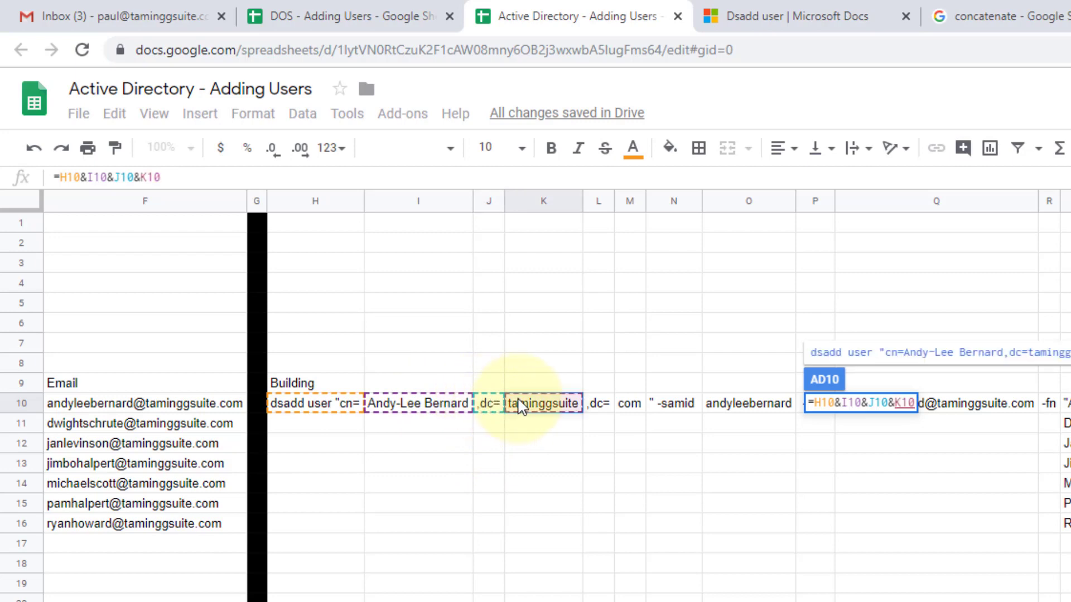
pyautogui.write('&')
# Step: Extend the AD10 formula with references to L10, M10, N10 and O10, each followed by an ampersand
pyautogui.click(611, 412)
pyautogui.write('&')
pyautogui.click(633, 412)
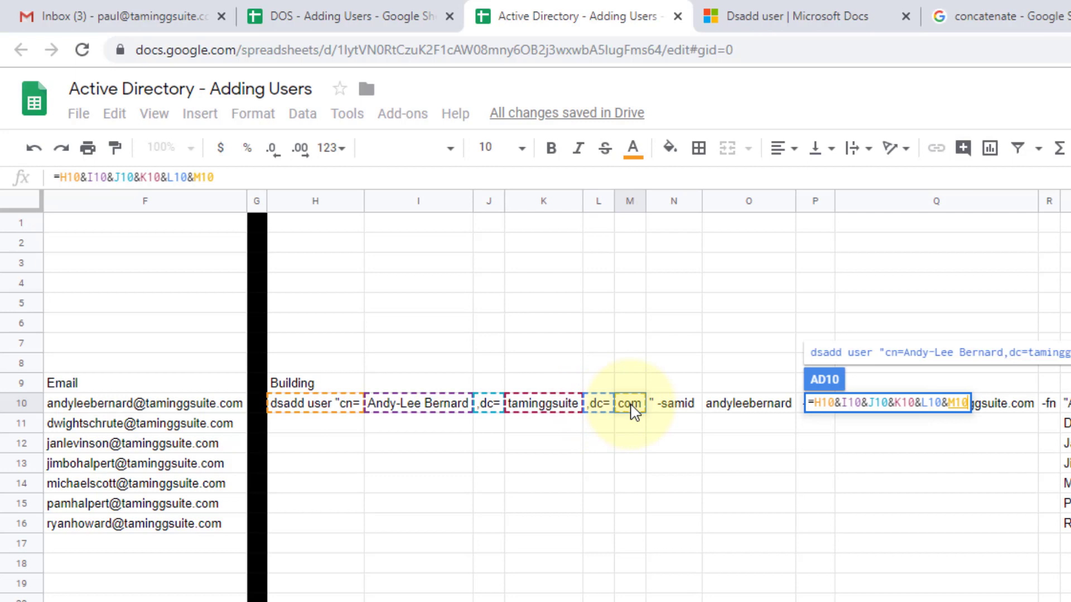
pyautogui.write('&')
pyautogui.click(667, 413)
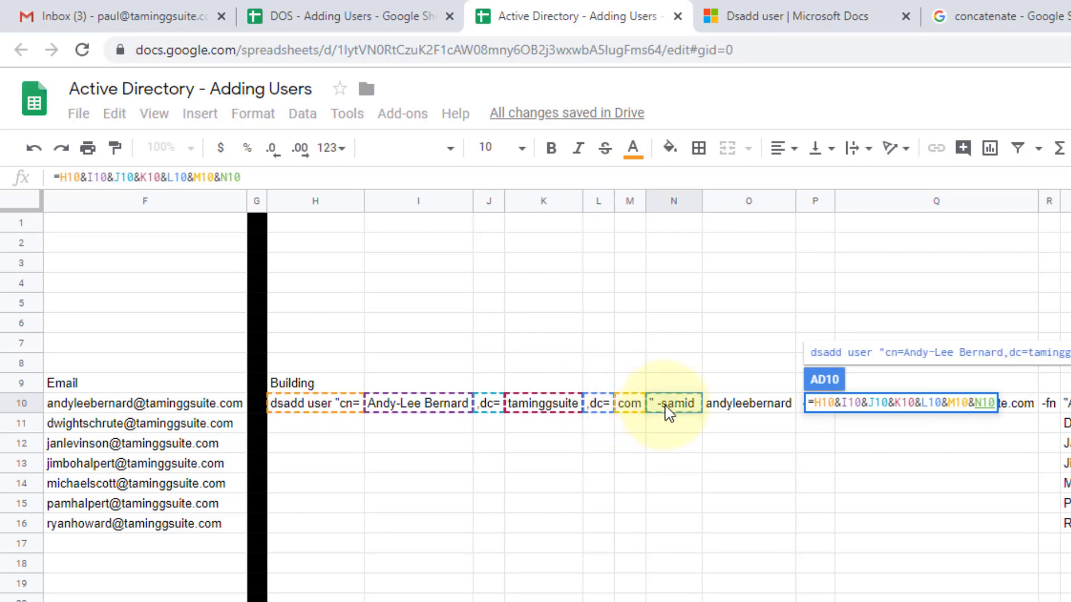
pyautogui.write('&')
pyautogui.click(725, 411)
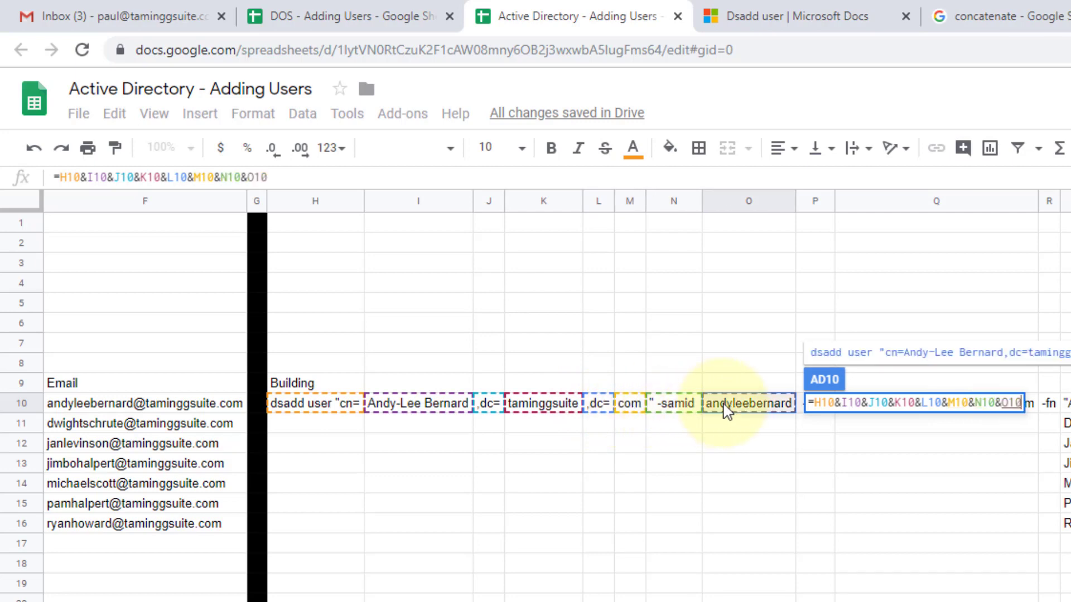
pyautogui.write('&')
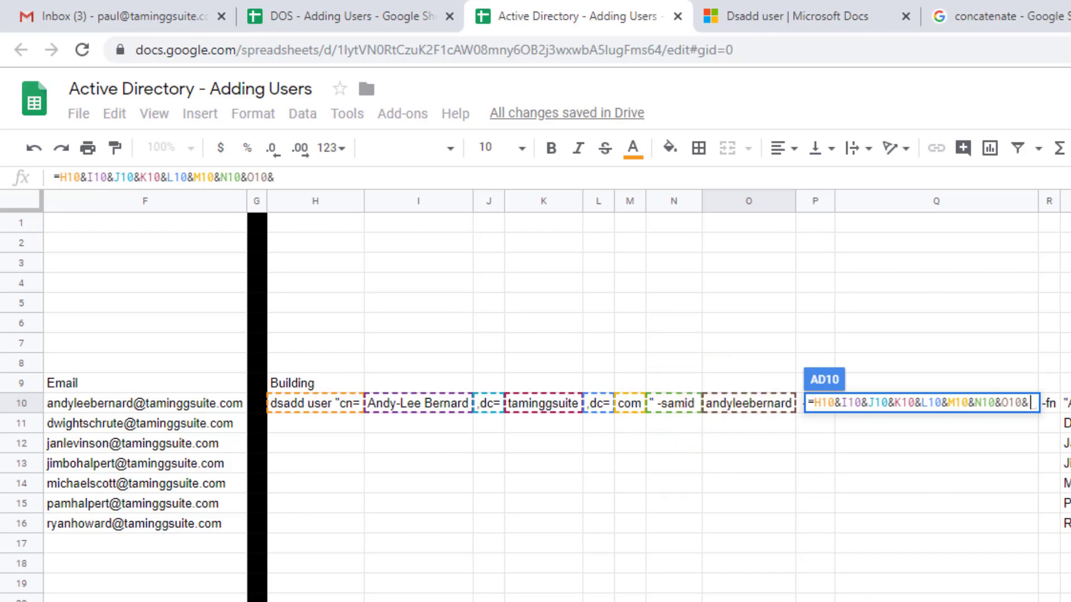
# Step: Append P10, Q10 and R10 to the AD10 formula, each followed by an ampersand
pyautogui.hscroll(10, 817, 197)
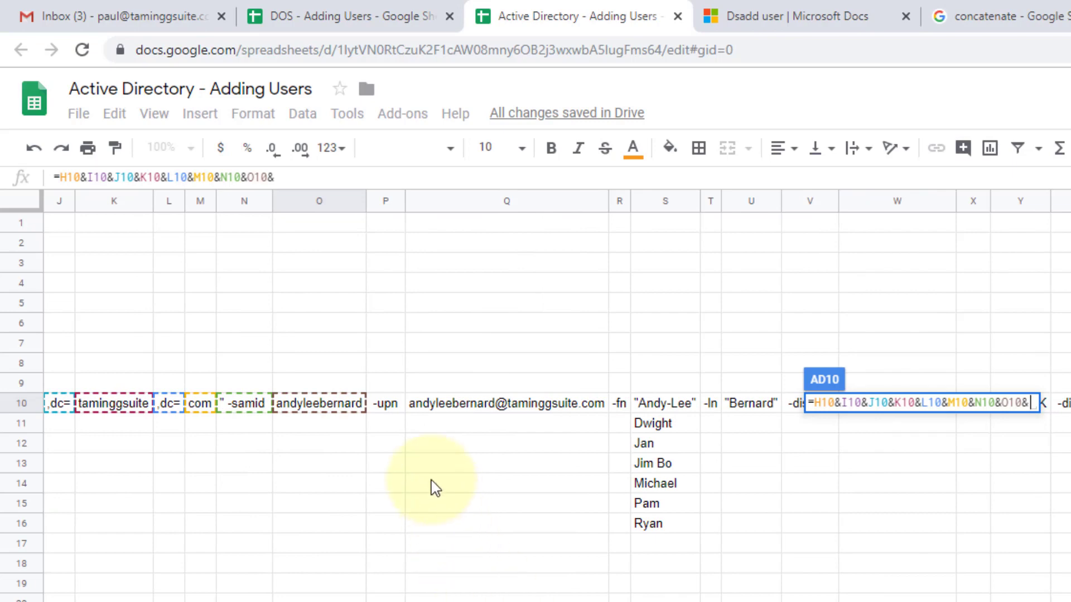
pyautogui.click(388, 407)
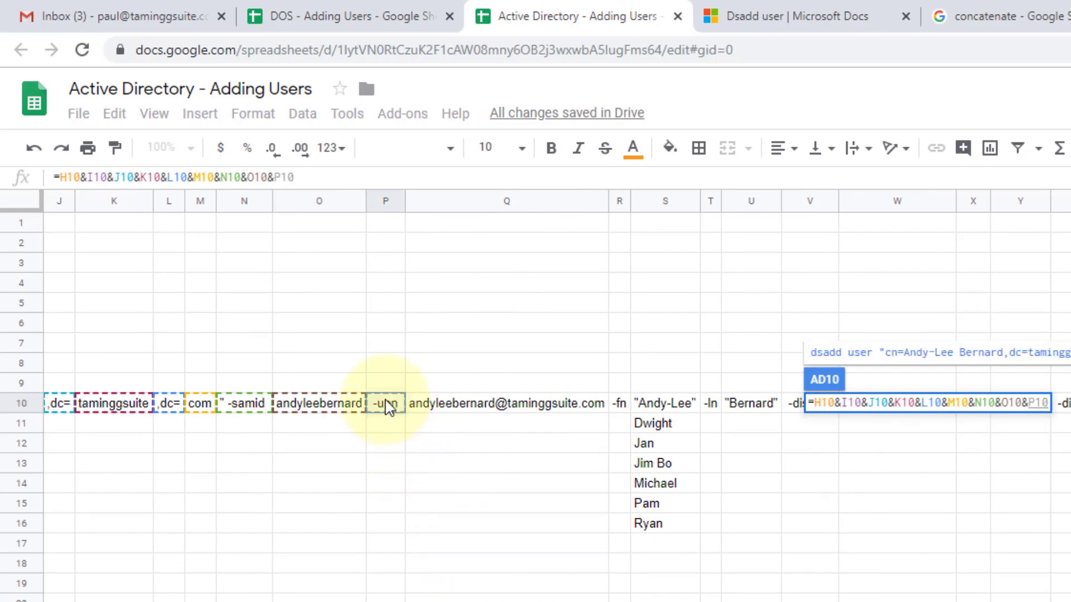
pyautogui.write('&')
pyautogui.click(509, 404)
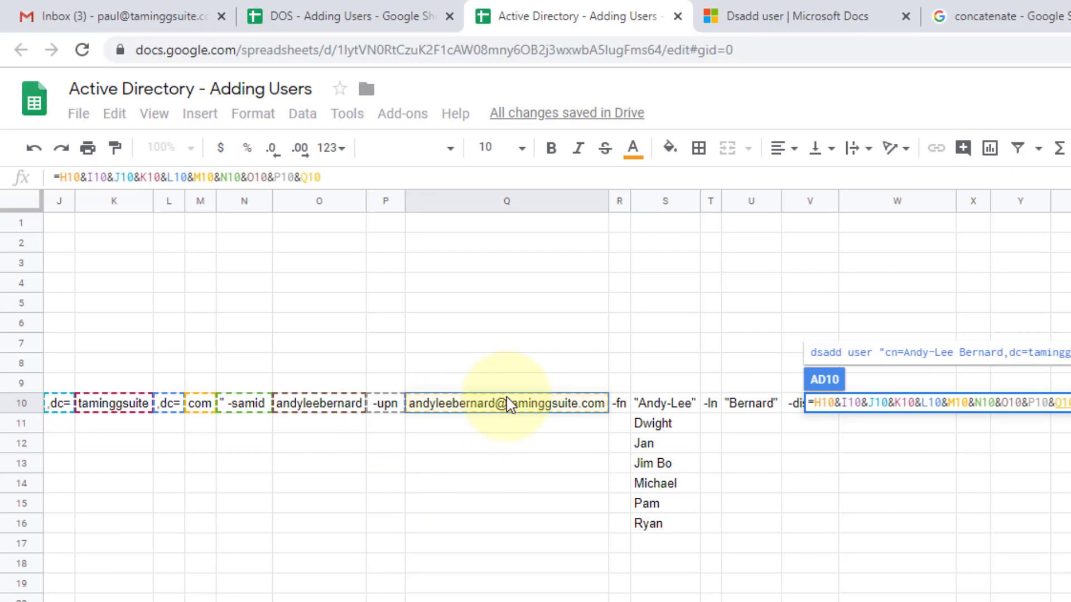
pyautogui.write('&')
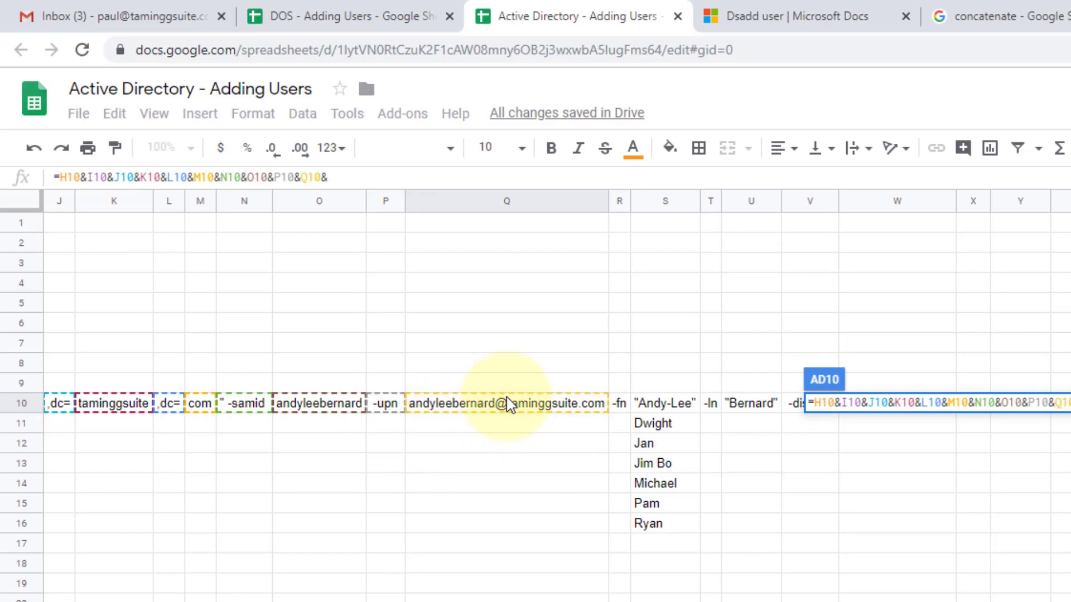
pyautogui.click(621, 406)
pyautogui.write('&')
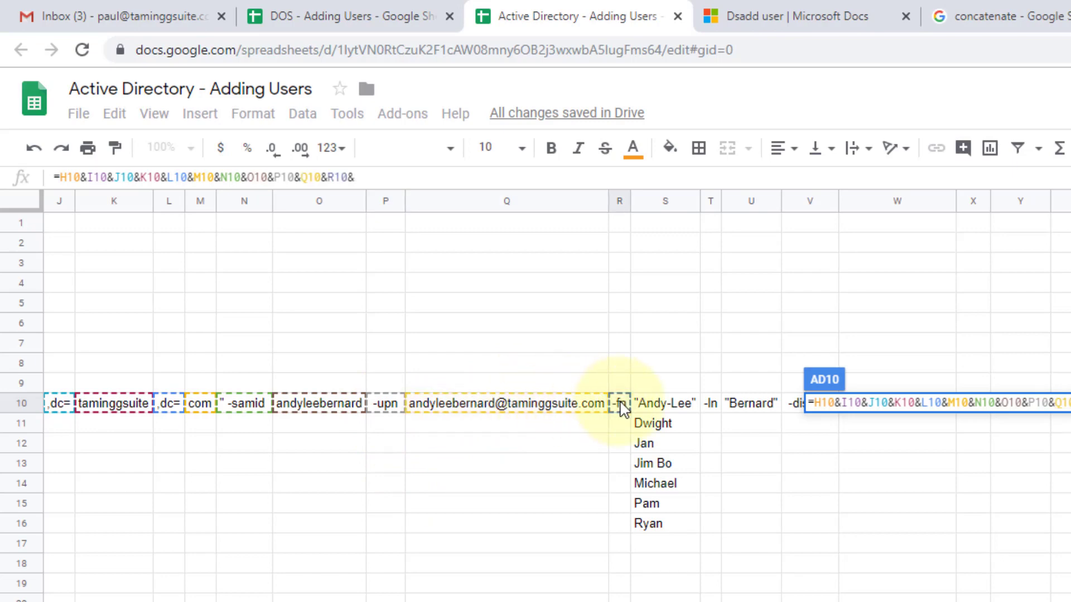
# Step: Add the first-name, -ln and last-name cells S10, T10 and U10 to the AD10 formula, each followed by an ampersand
pyautogui.click(664, 405)
pyautogui.write('&')
pyautogui.click(712, 405)
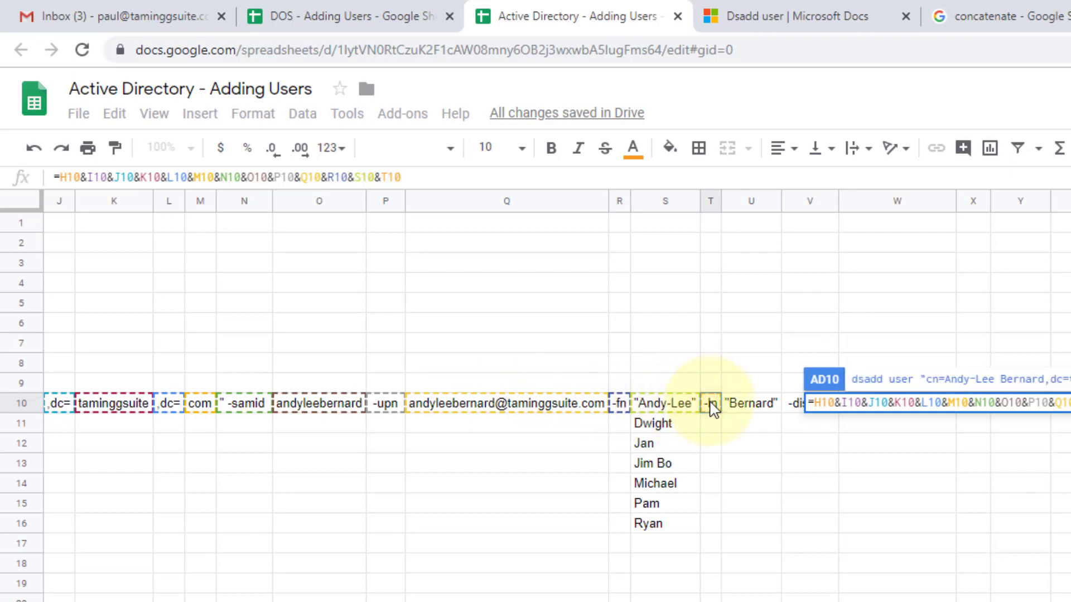
pyautogui.write('&')
pyautogui.click(752, 407)
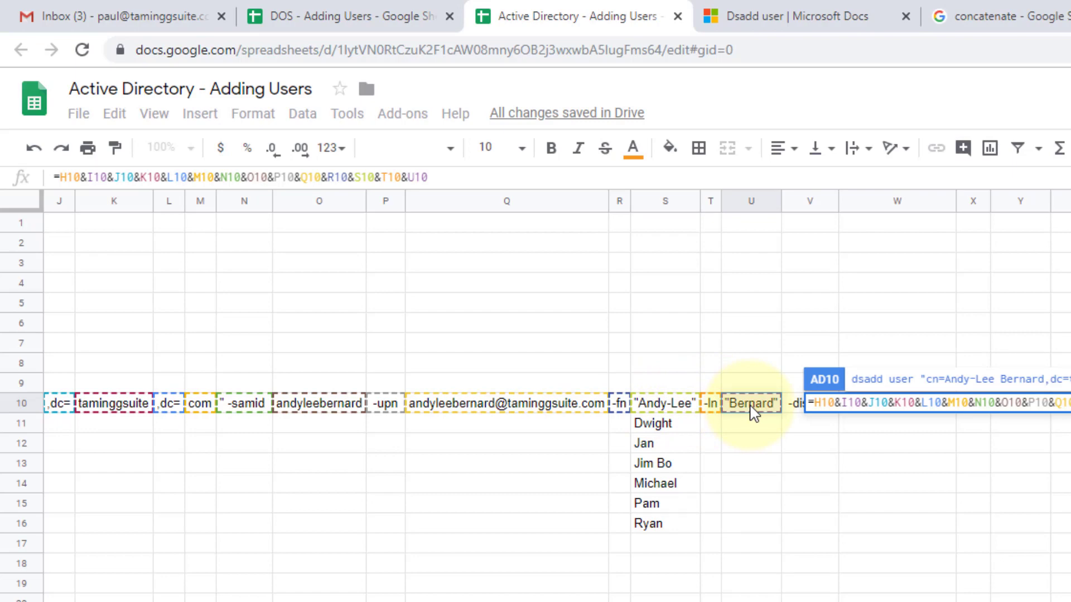
pyautogui.write('&')
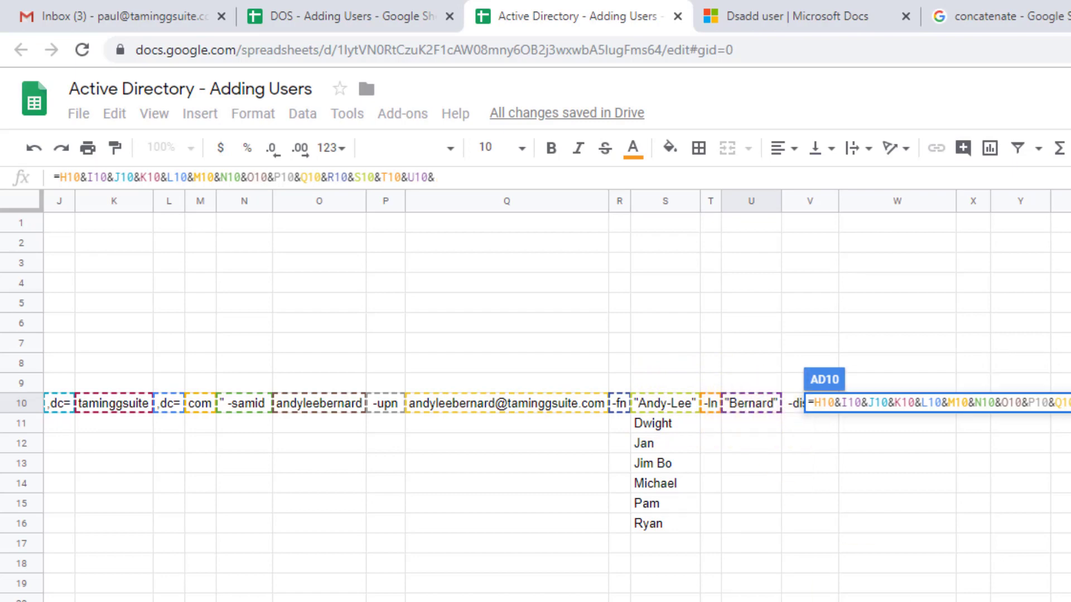
# Step: Continue the AD10 formula with V10, W10, X10 and Y10, each followed by an ampersand
pyautogui.hscroll(6, 554, 396)
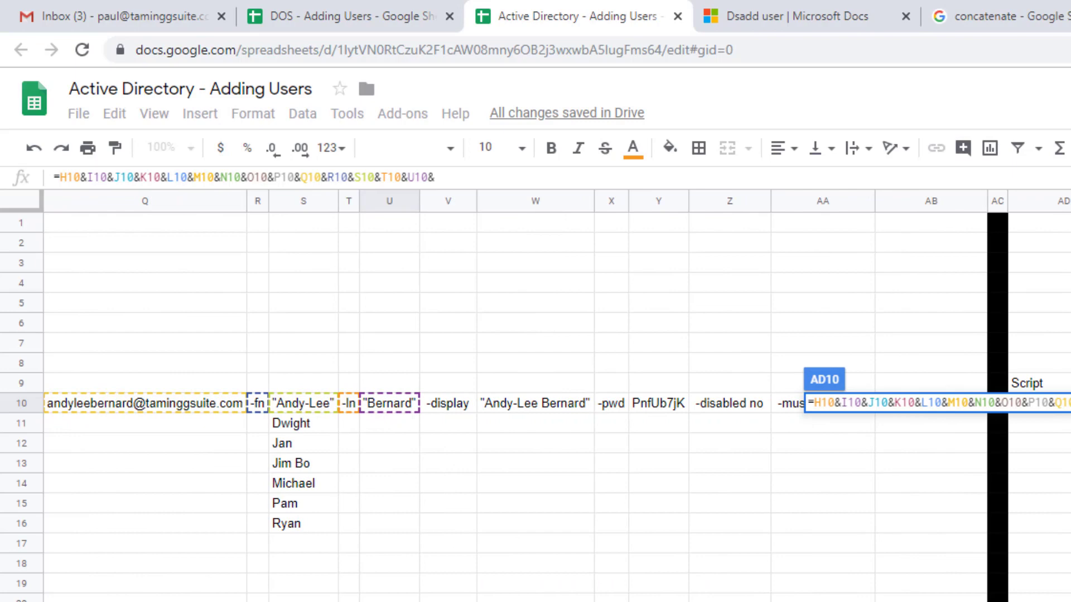
pyautogui.click(449, 404)
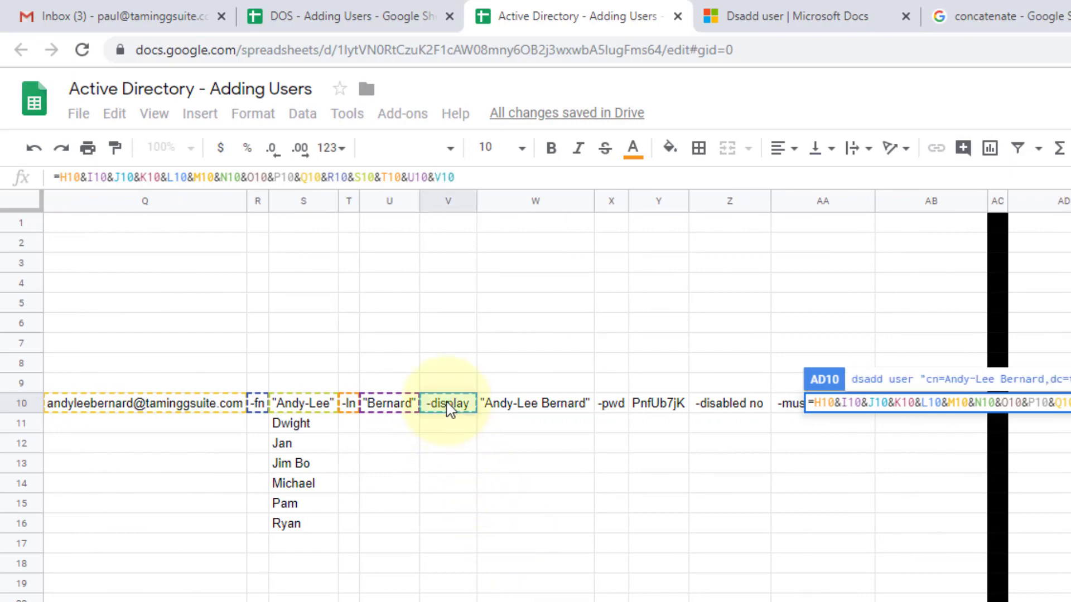
pyautogui.write('&')
pyautogui.click(516, 410)
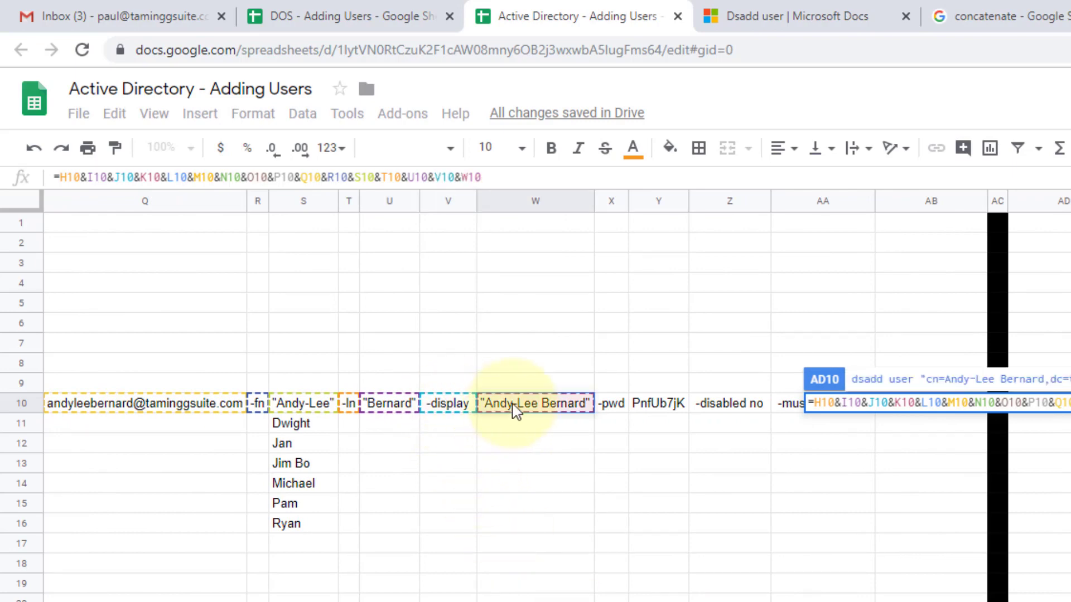
pyautogui.write('&')
pyautogui.click(614, 409)
pyautogui.write('&')
pyautogui.click(670, 406)
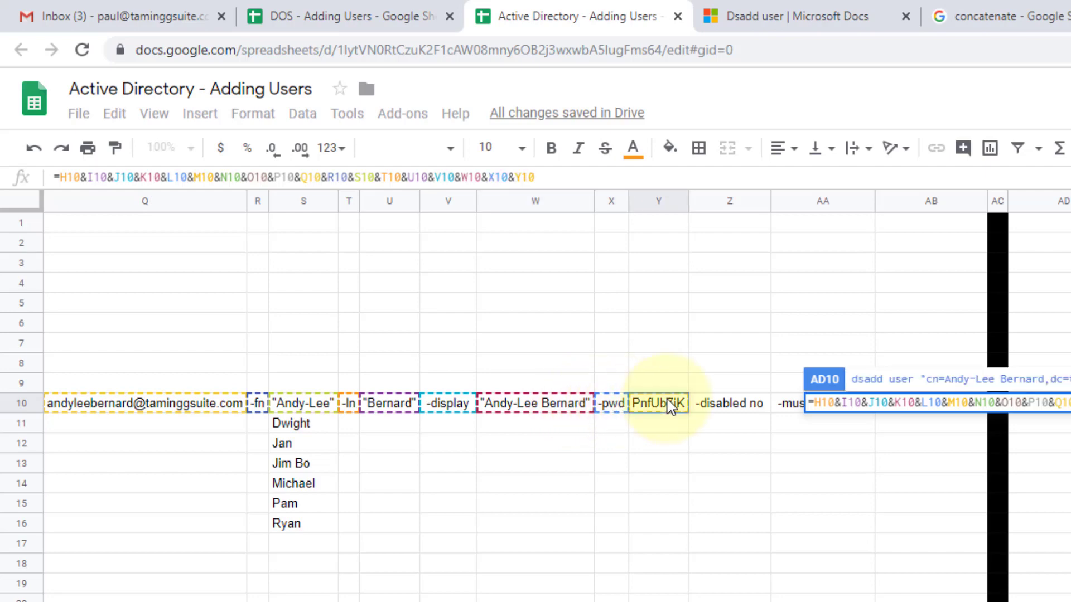
pyautogui.write('&')
# Step: Complete the AD10 formula with Z10&AA10&AB10 and commit it
pyautogui.click(724, 408)
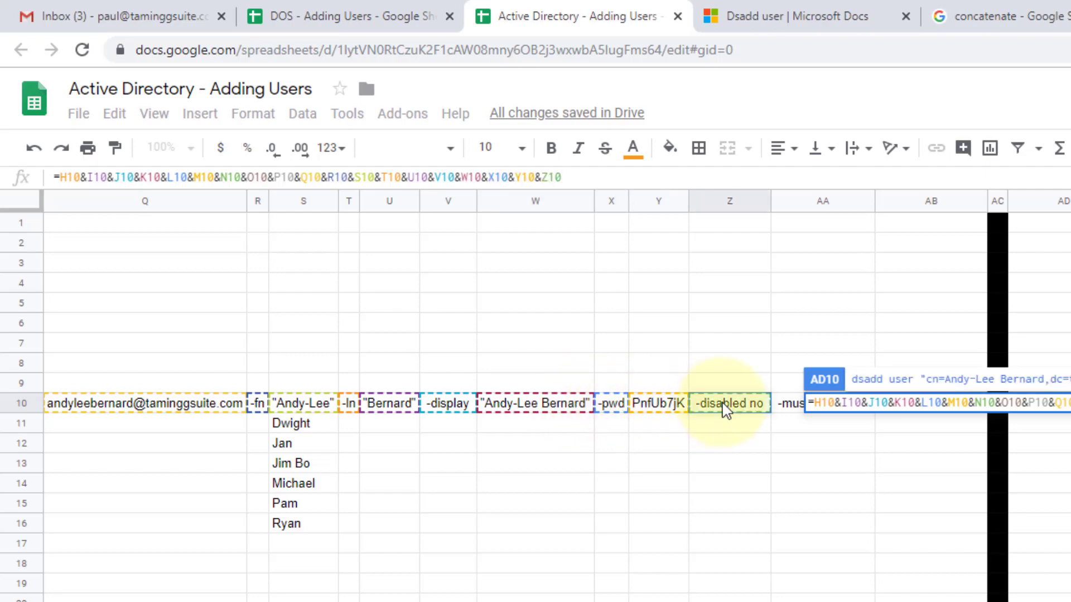
pyautogui.write('&')
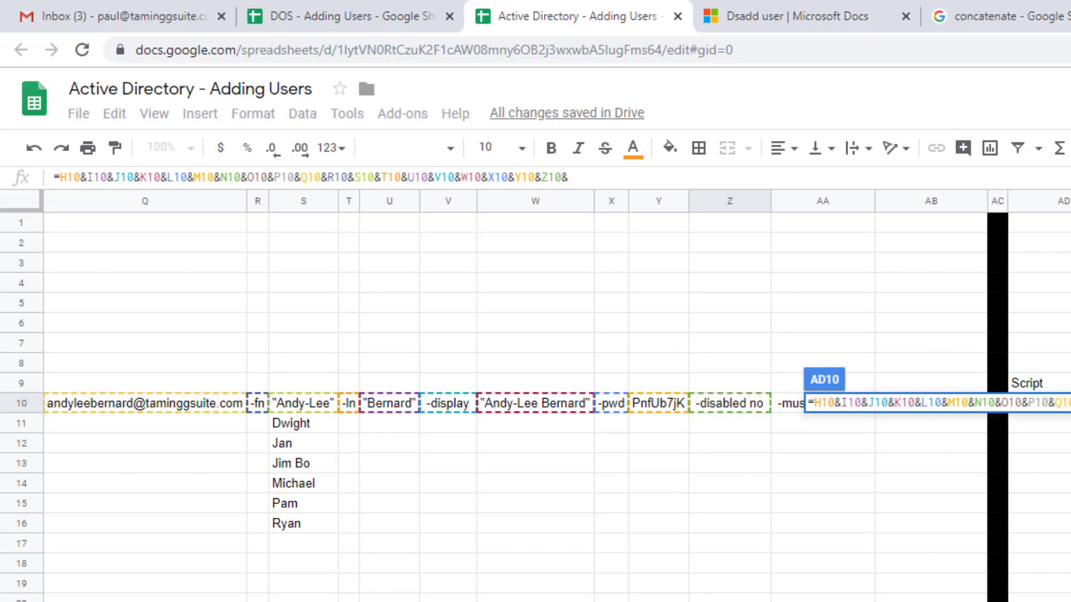
pyautogui.hscroll(5, 535, 390)
pyautogui.click(512, 404)
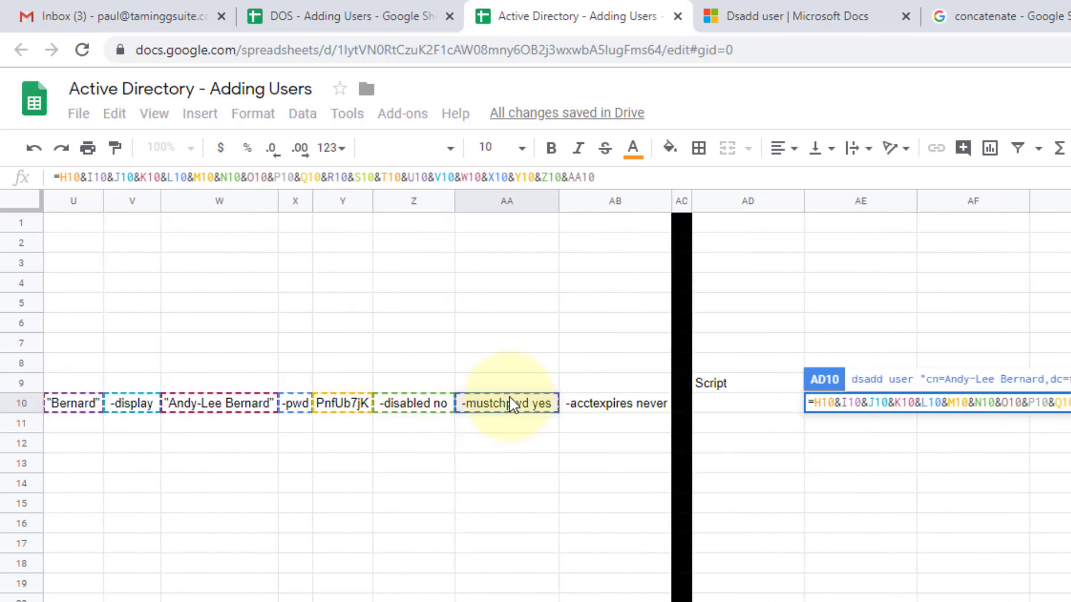
pyautogui.write('&')
pyautogui.click(604, 410)
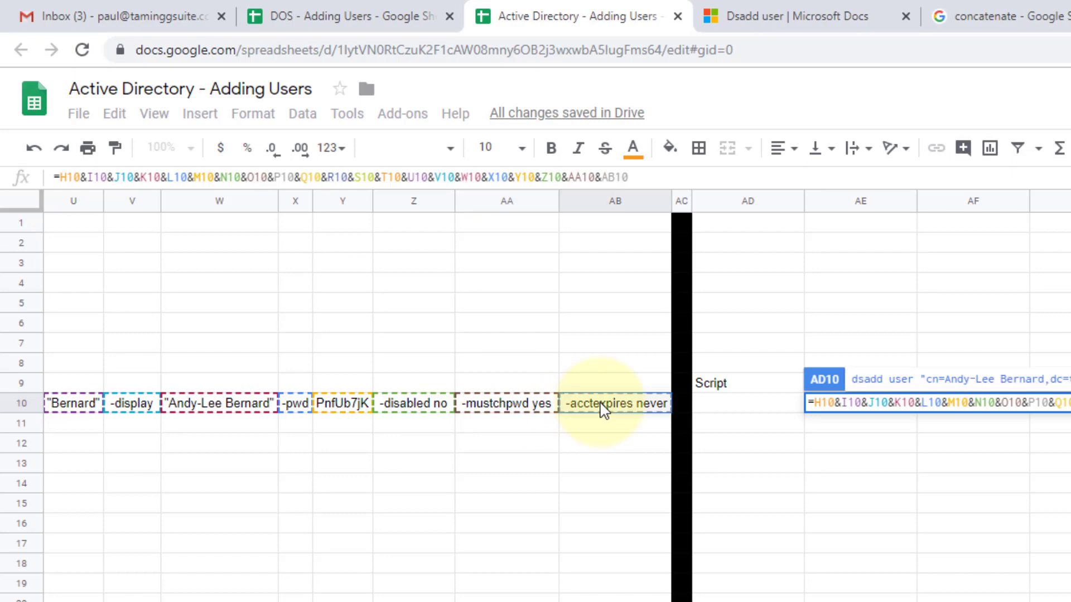
pyautogui.press('Return')
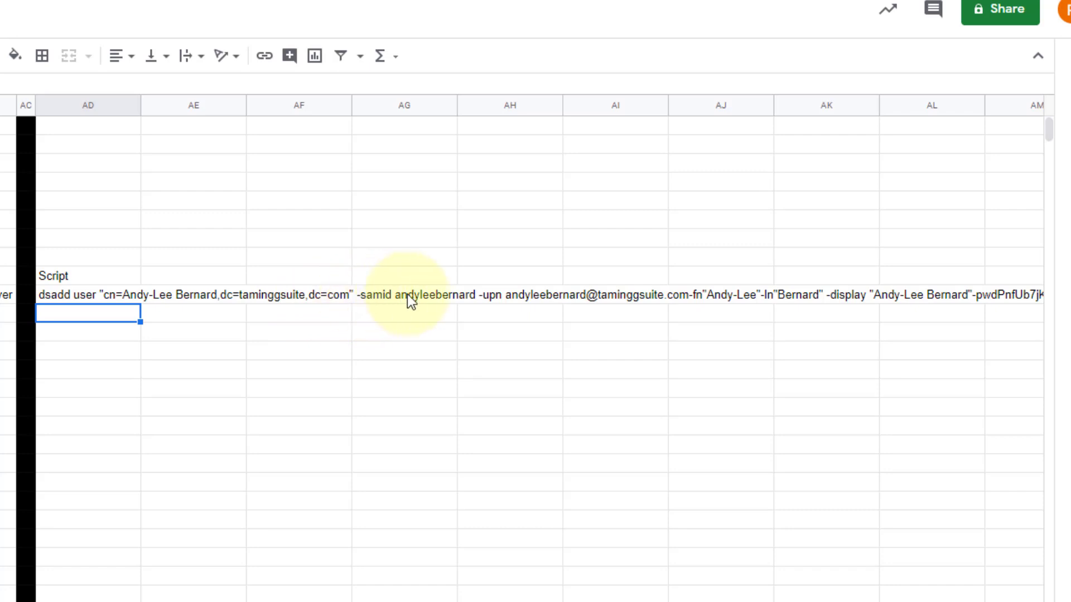
pyautogui.click(444, 295)
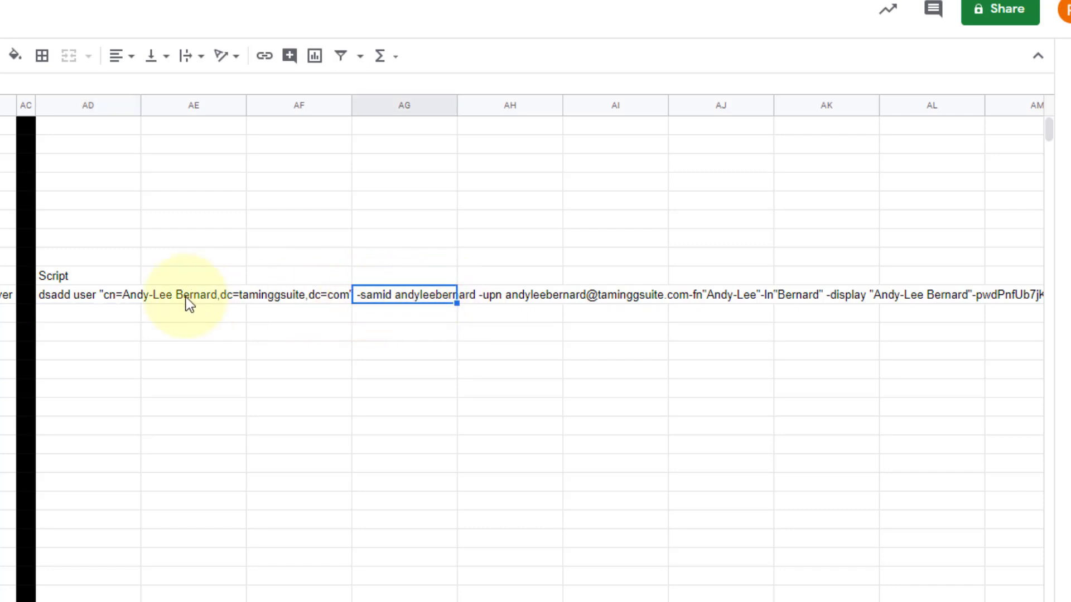
# Step: Fit the width of column AD to the full Script command in AD10
pyautogui.click(119, 295)
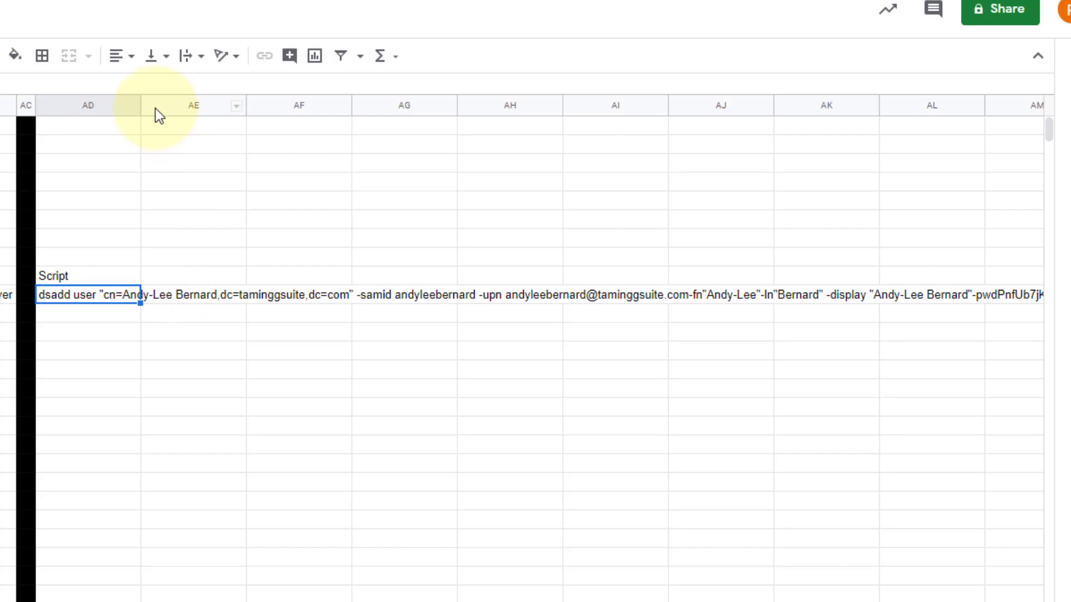
pyautogui.doubleClick(139, 104)
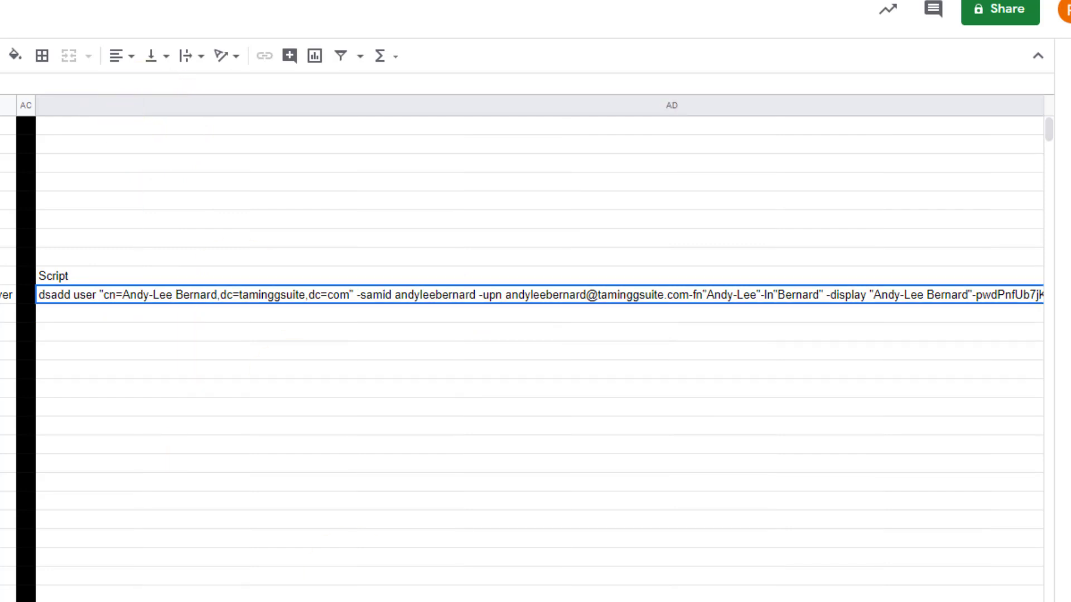
pyautogui.hscroll(5, 522, 334)
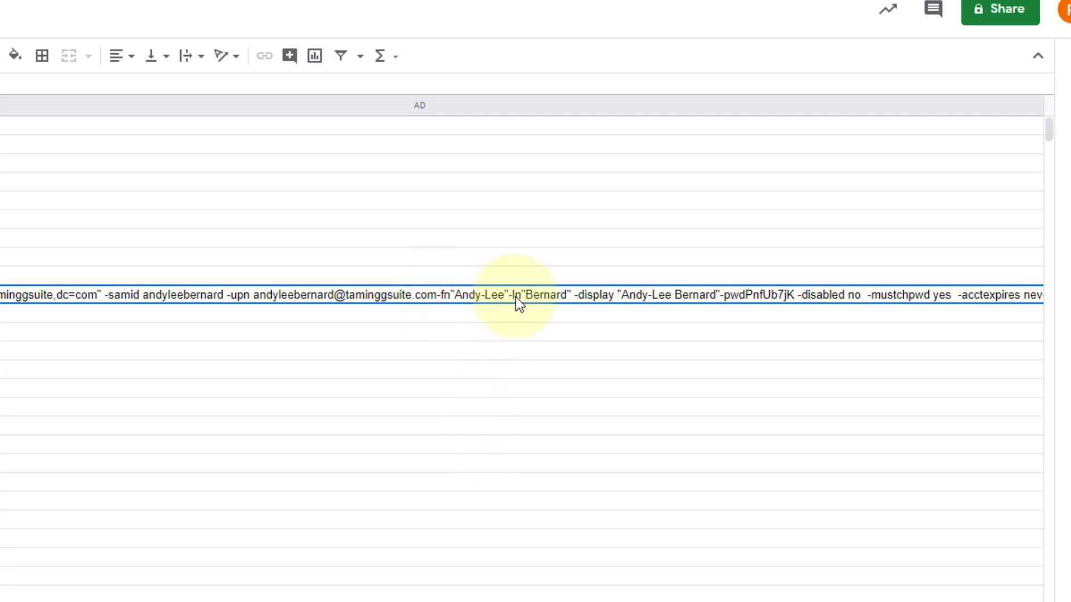
pyautogui.hscroll(-10, 522, 345)
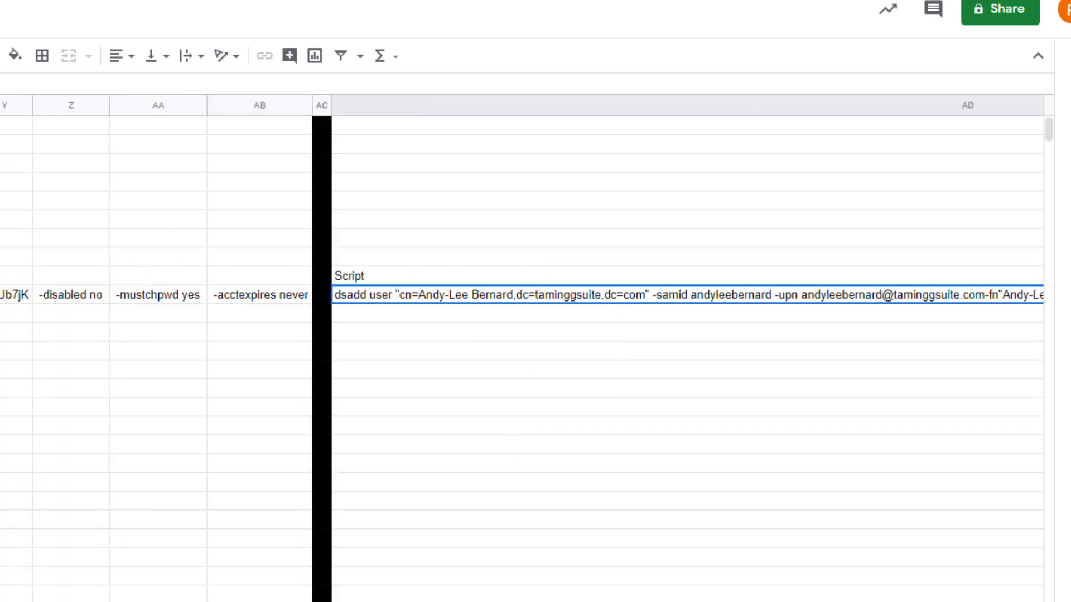
pyautogui.hscroll(-4, 522, 346)
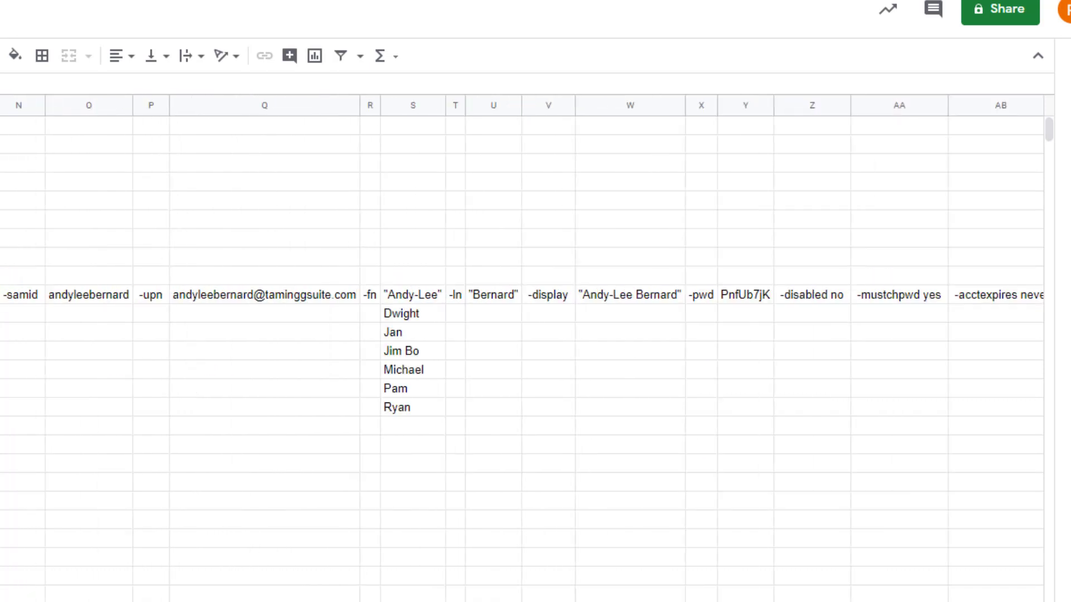
# Step: Add a space before and after -fn in R10 and widen column R to fit it
pyautogui.hscroll(4, 522, 346)
pyautogui.click(179, 295)
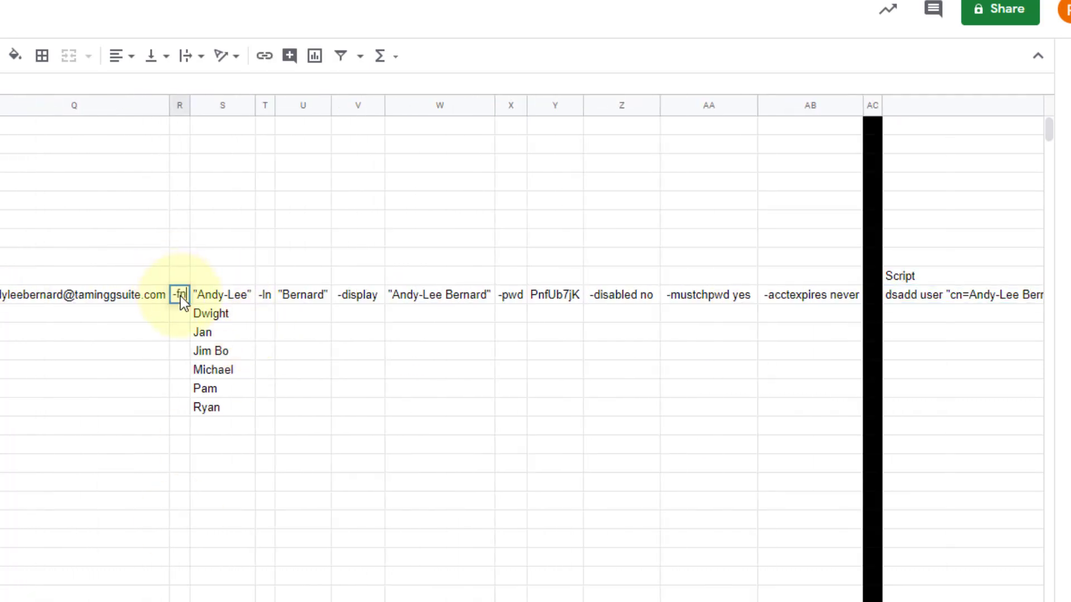
pyautogui.press('Return')
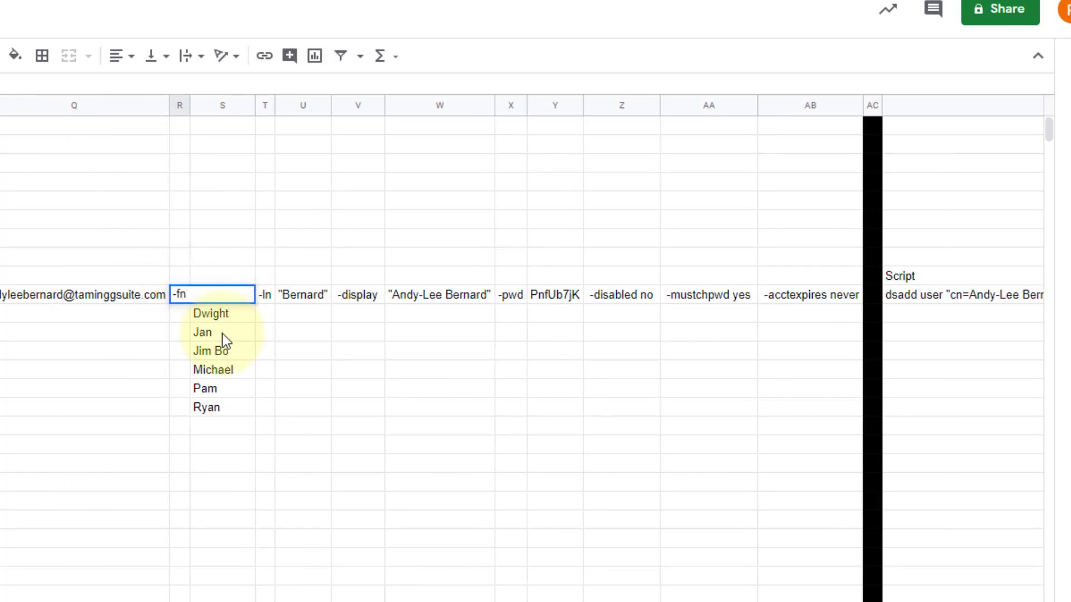
pyautogui.press('Home')
pyautogui.press('Return')
pyautogui.moveTo(191, 105); pyautogui.dragTo(197, 106)
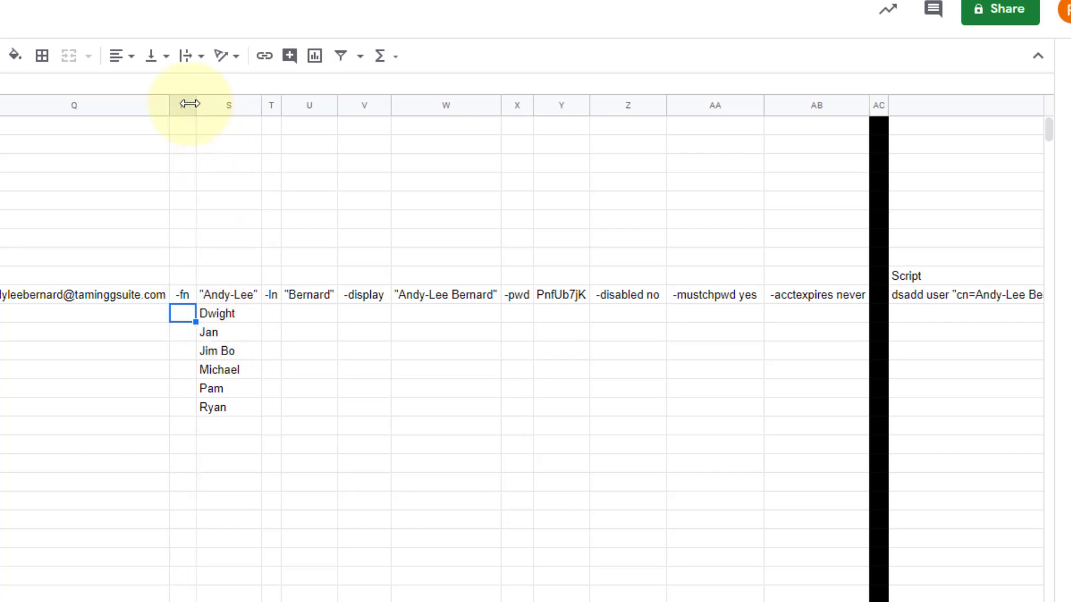
# Step: Add a space before and after -ln in T10 and fit column T to its content
pyautogui.click(220, 297)
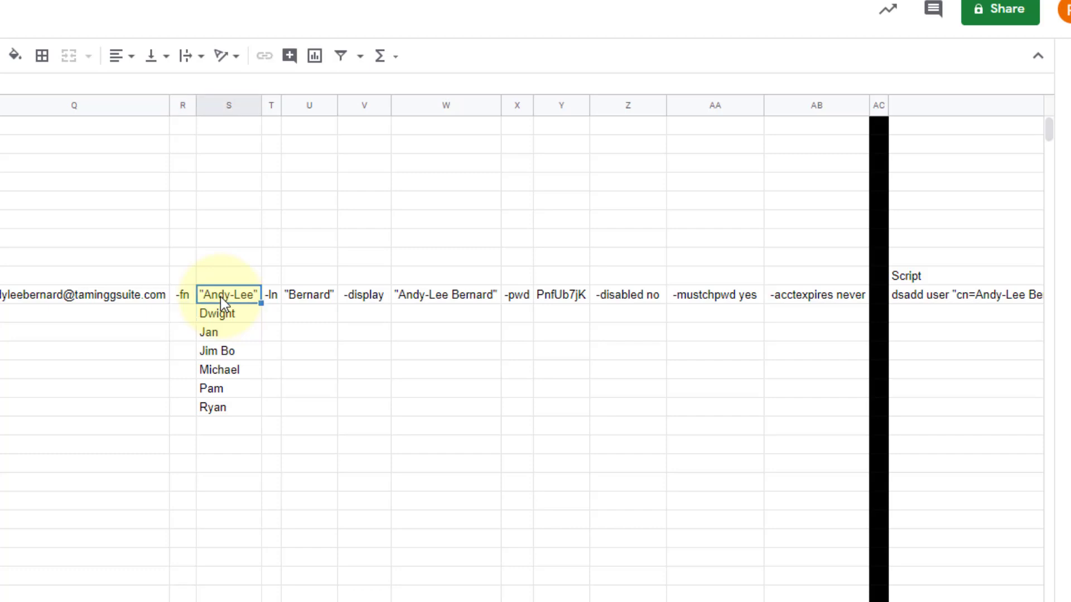
pyautogui.click(272, 296)
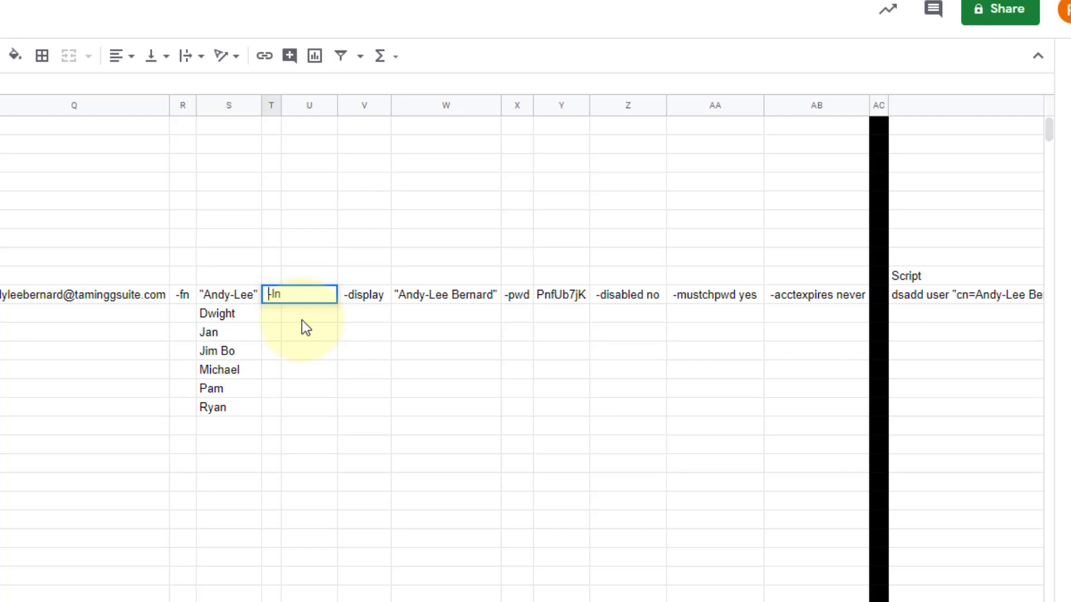
pyautogui.write('"Bernard"')
pyautogui.press('Return')
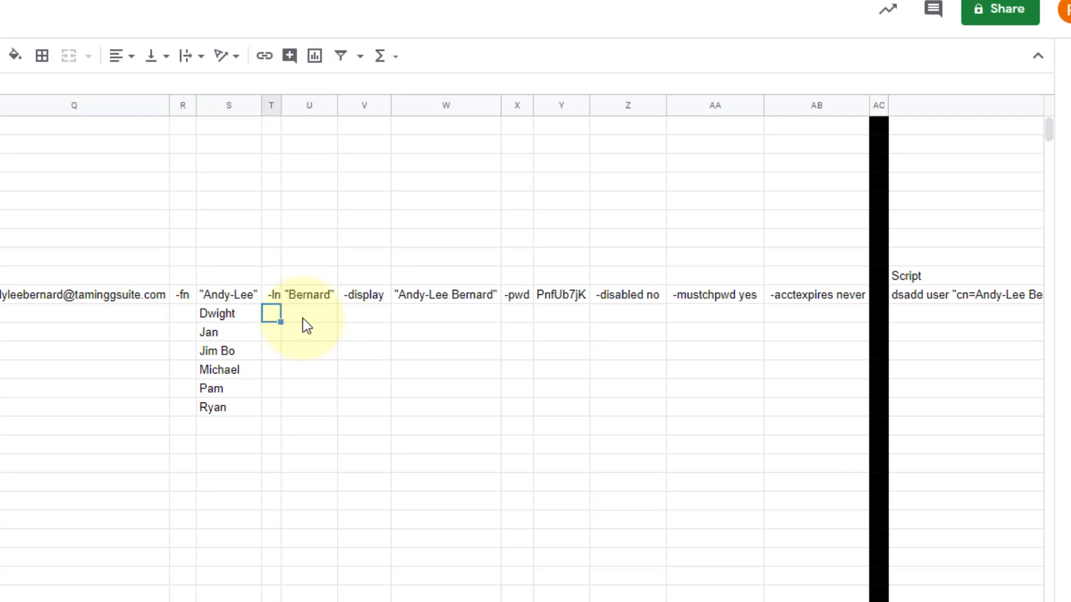
pyautogui.doubleClick(281, 106)
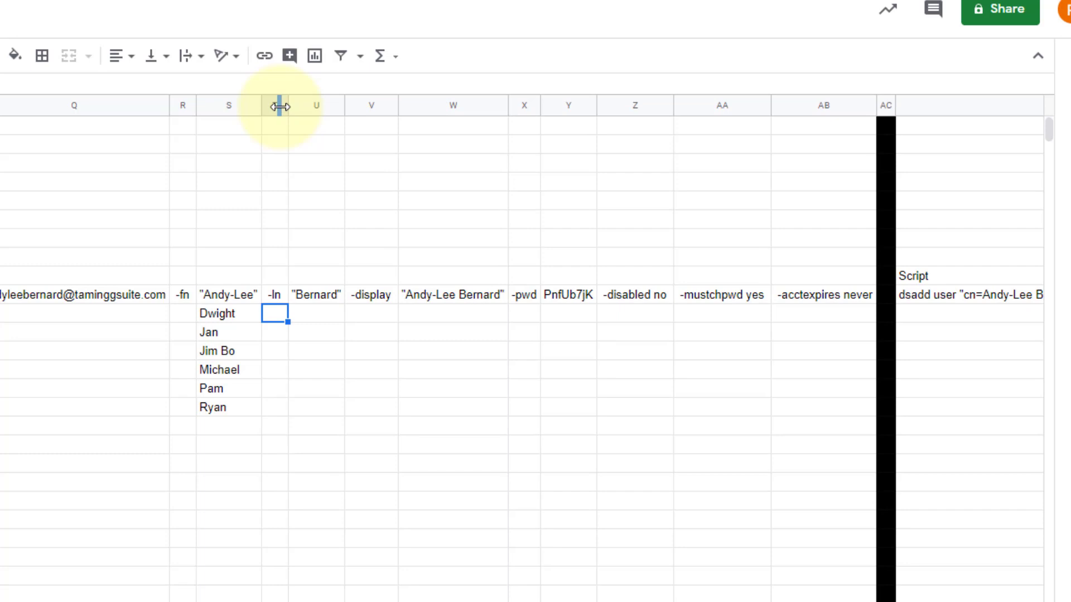
# Step: Examine the AD10 command along its full length for missing spaces between its parts
pyautogui.press('Up')
pyautogui.press('Right')
pyautogui.press('Right')
pyautogui.press('Right')
pyautogui.press('Right')
pyautogui.press('Right')
pyautogui.press('Right')
pyautogui.press('Right')
pyautogui.press('Right')
pyautogui.press('Right')
pyautogui.press('Right')
pyautogui.press('Right')
pyautogui.press('Right')
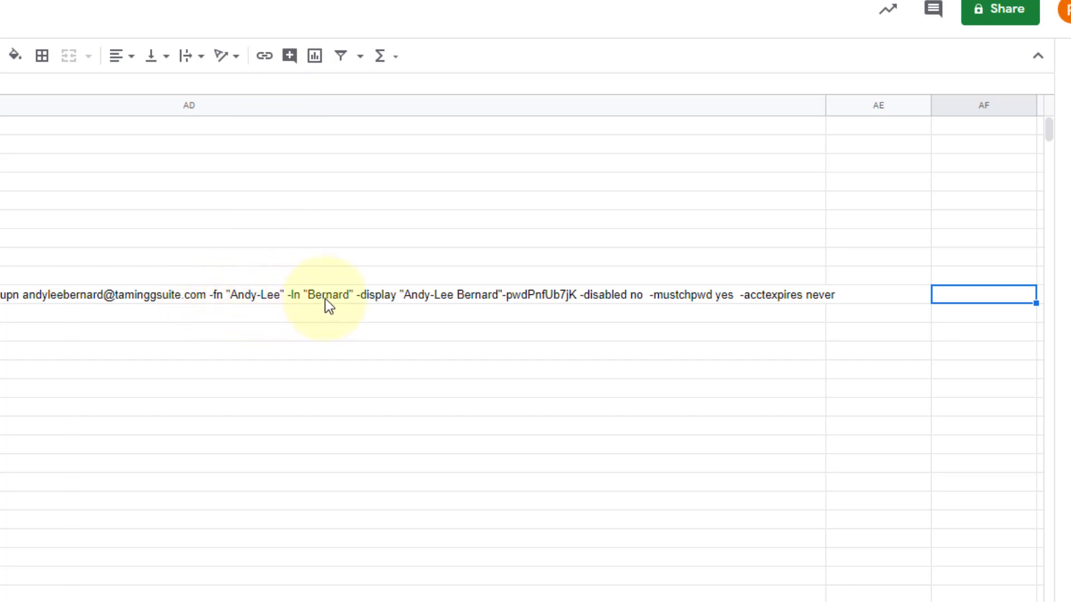
pyautogui.click(494, 300)
pyautogui.hscroll(-5, 494, 300)
pyautogui.hscroll(-4, 495, 300)
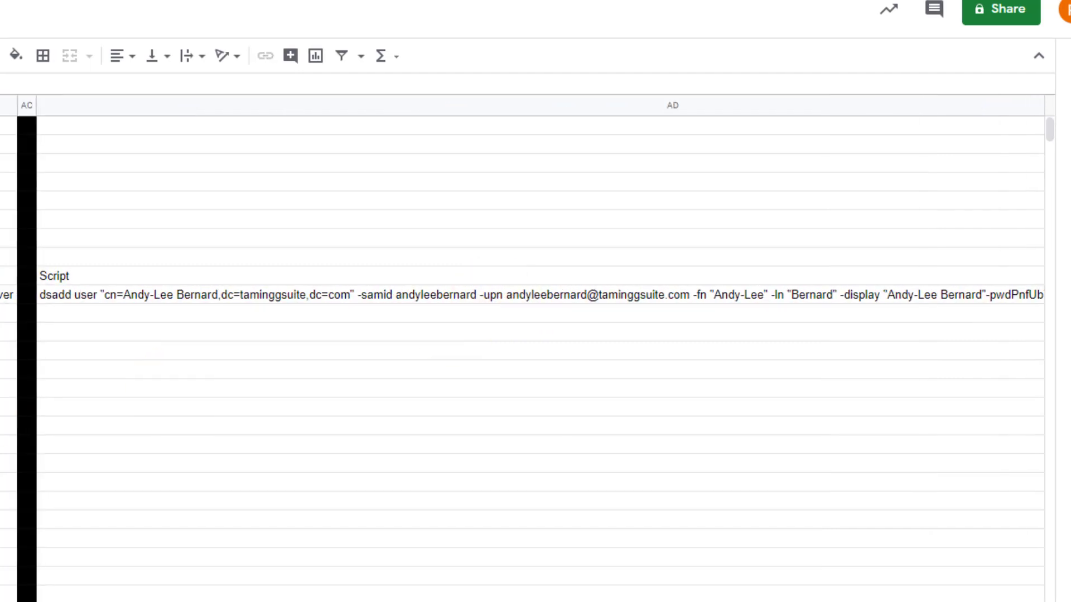
# Step: Add a space before and after -pwd in X10 and fit column X to its content
pyautogui.press('Return')
pyautogui.press('Left')
pyautogui.press('Left')
pyautogui.press('Left')
pyautogui.press('Left')
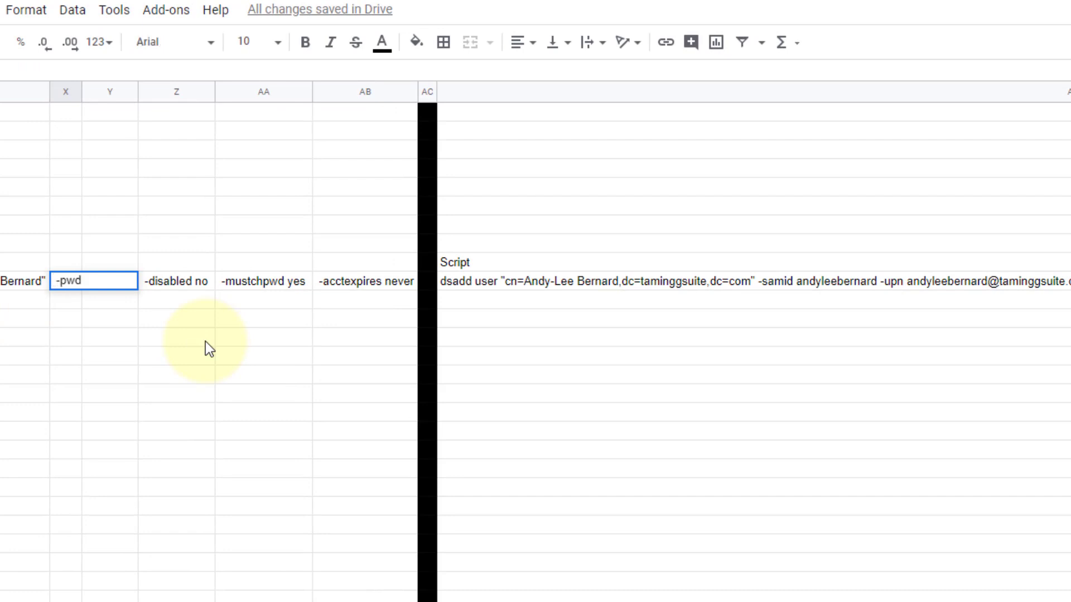
pyautogui.press('Return')
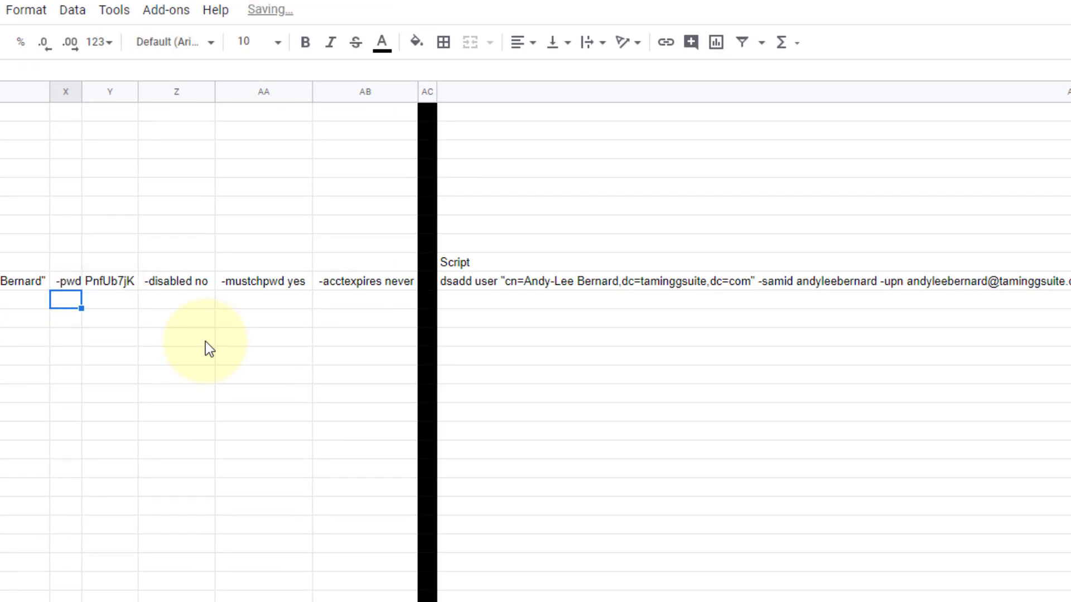
pyautogui.doubleClick(80, 92)
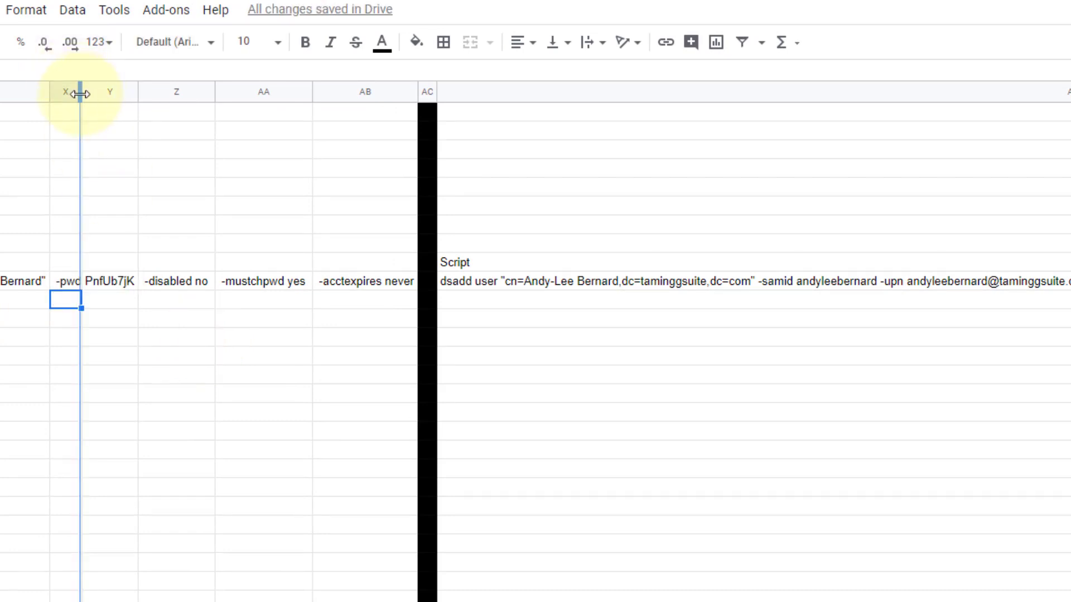
# Step: Copy the finished dsadd user command from the Script cell AD10
pyautogui.click(188, 294)
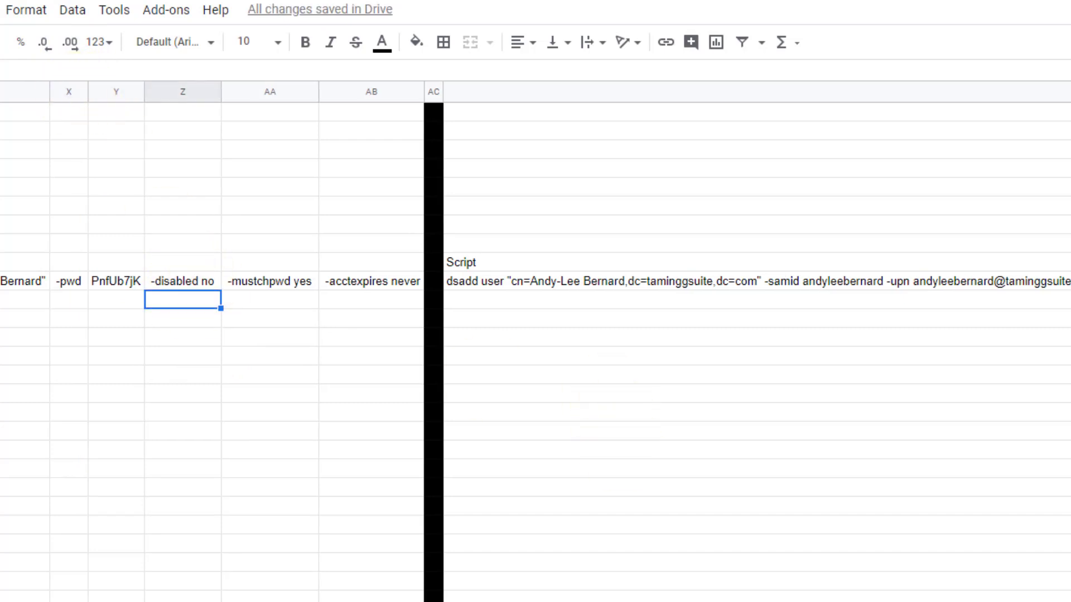
pyautogui.hscroll(7, 535, 341)
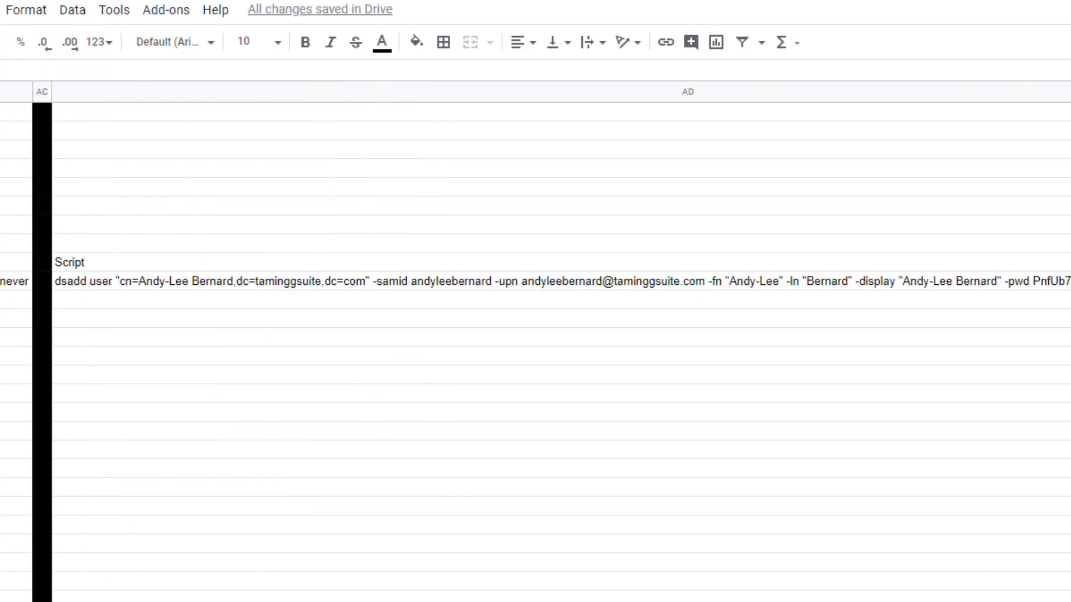
pyautogui.click(122, 284)
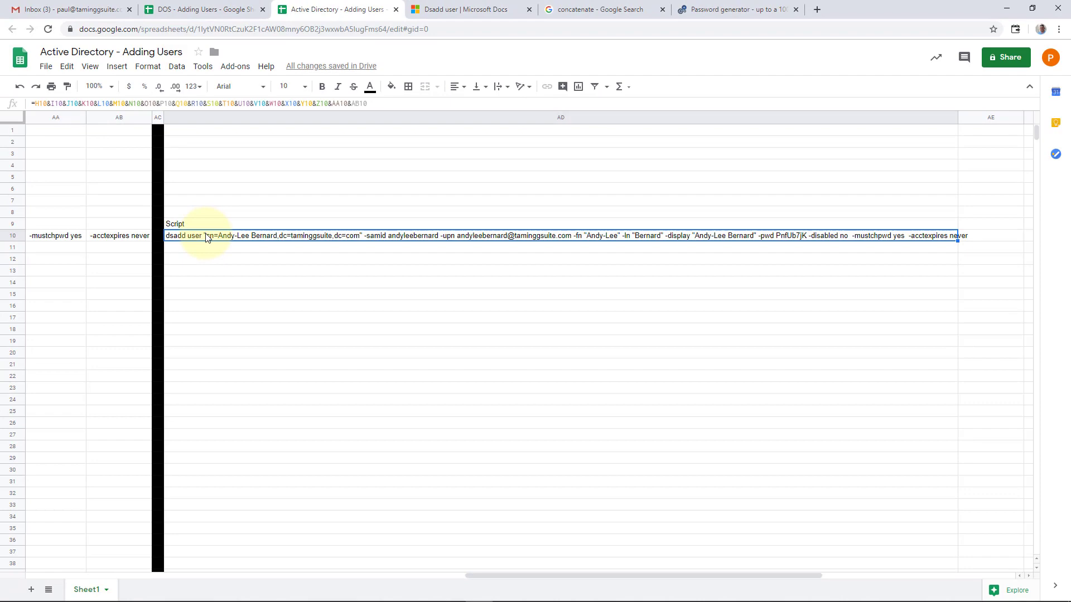
pyautogui.rightClick(207, 237)
pyautogui.click(235, 246)
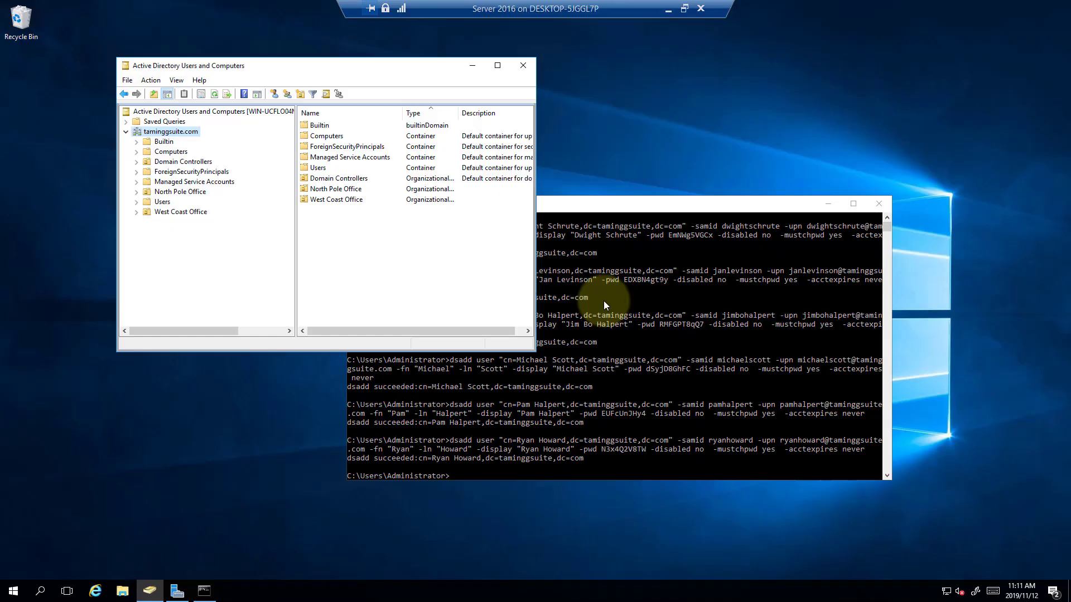
# Step: In the server's Command Prompt, clear the screen with cls and run the copied dsadd user command, which includes the account password
pyautogui.click(642, 202)
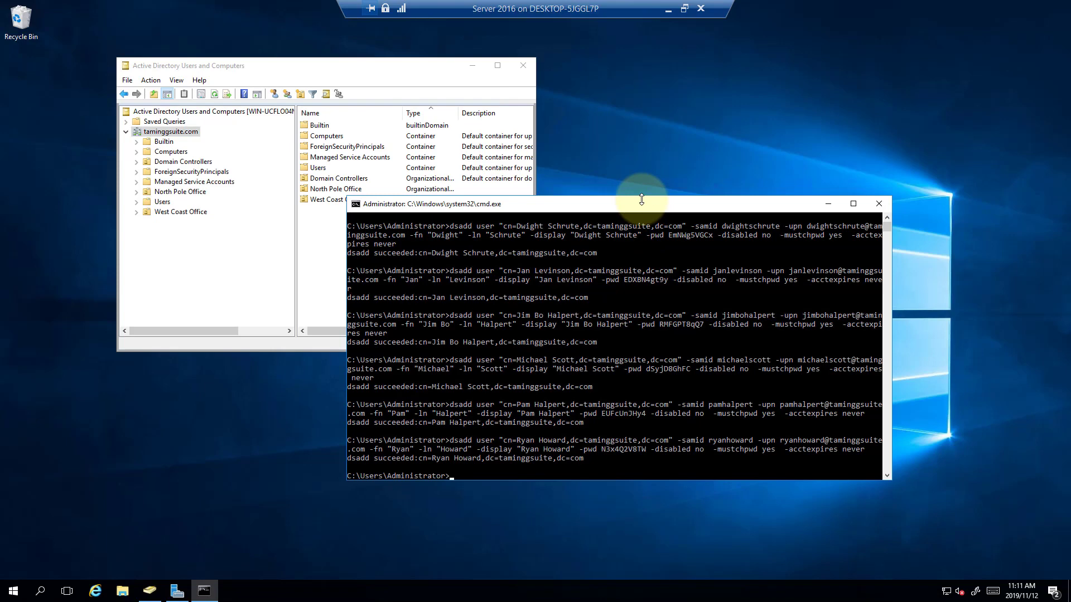
pyautogui.write('cls')
pyautogui.press('Return')
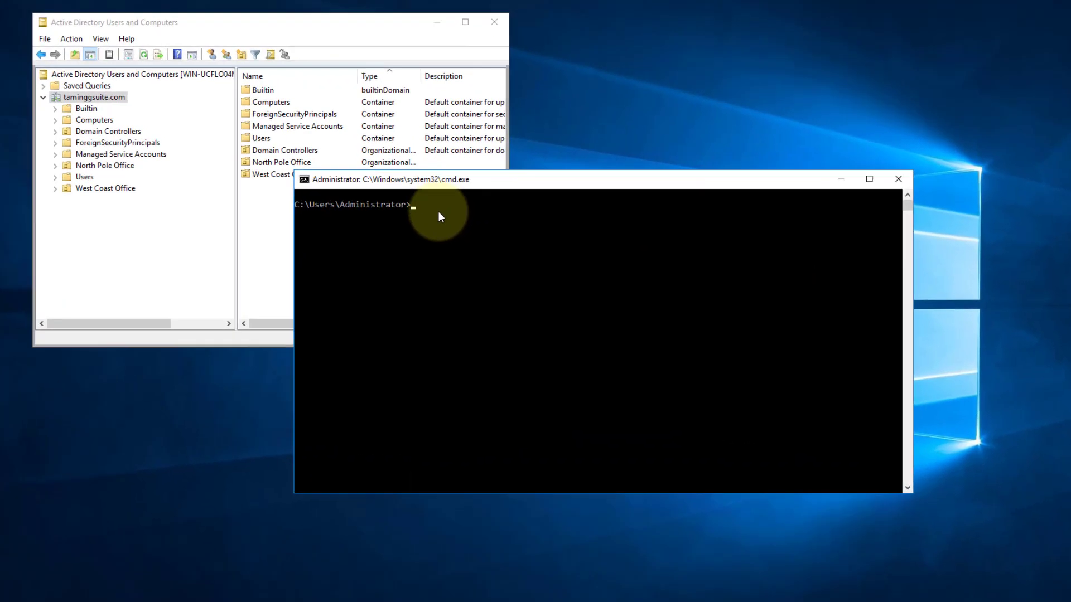
pyautogui.hotkey('ctrl', 'v')
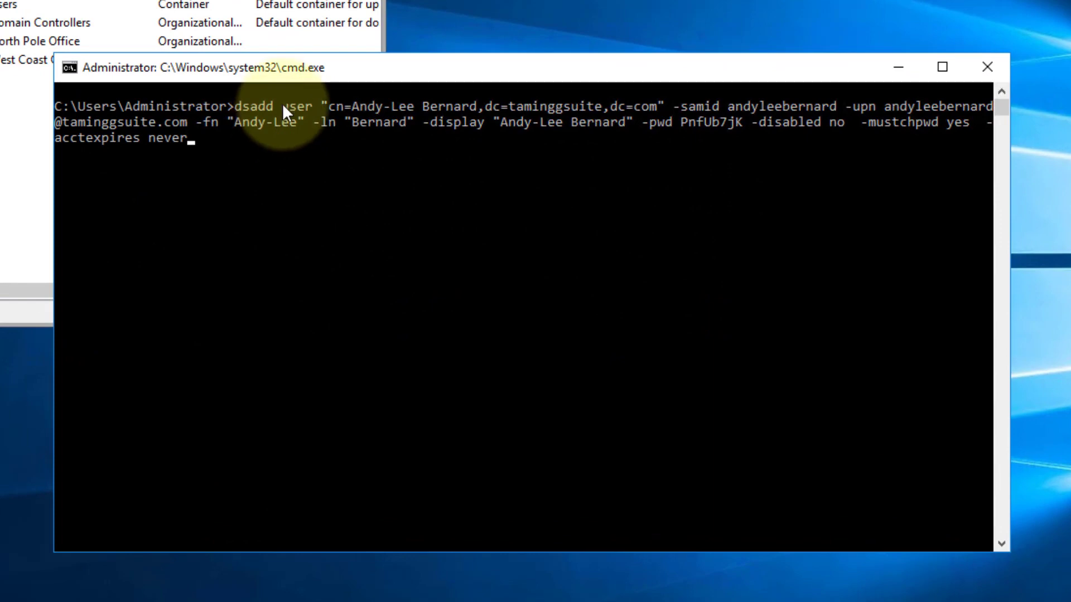
pyautogui.press('Return')
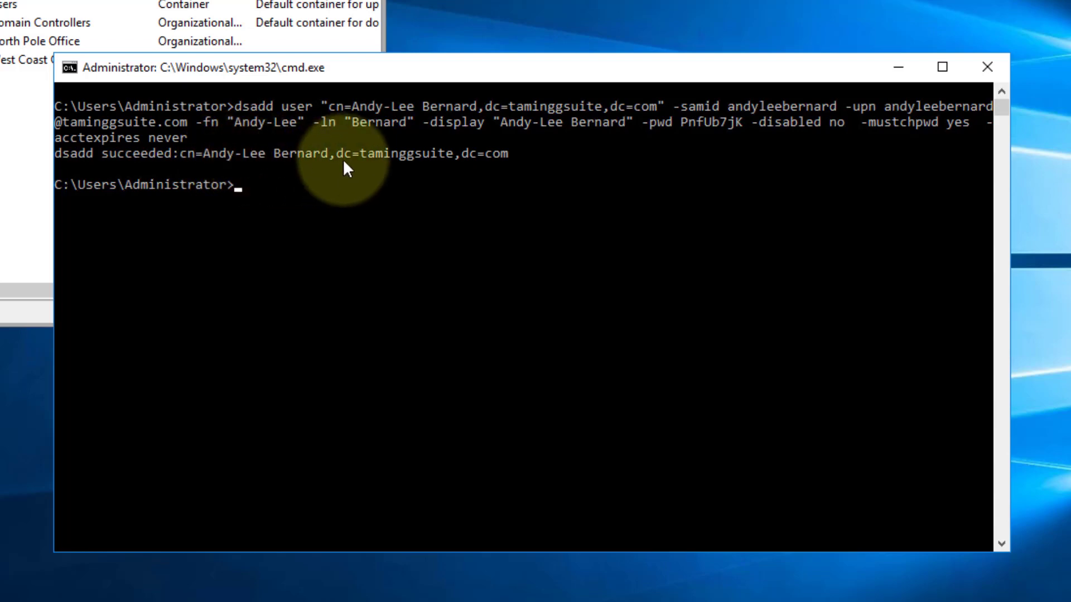
# Step: Switch to Active Directory Users and Computers and refresh the contents of the taminggsuite.com domain
pyautogui.moveTo(343, 159); pyautogui.dragTo(515, 157)
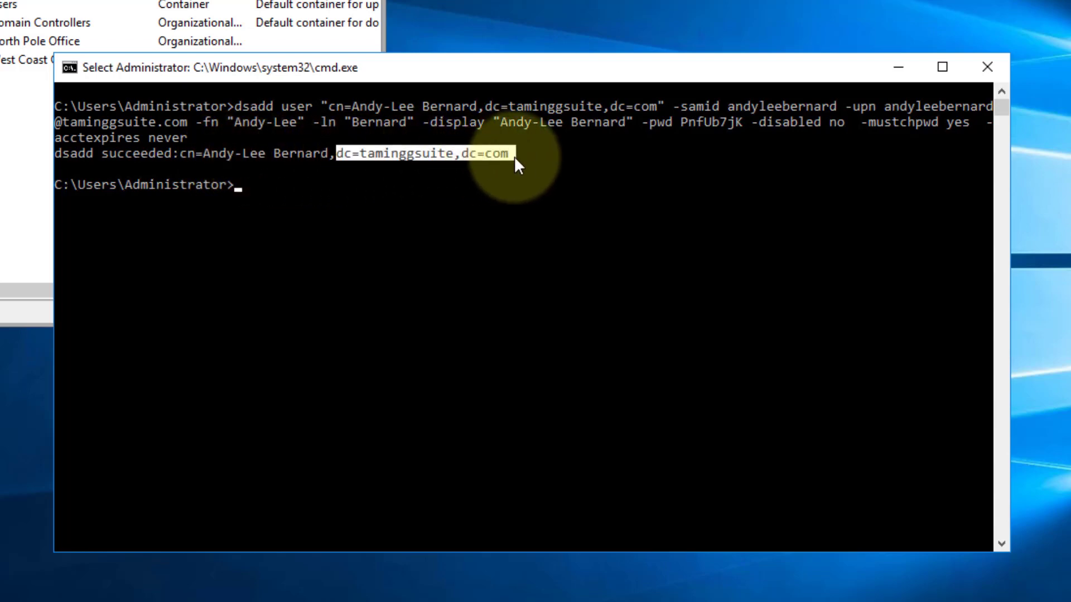
pyautogui.click(511, 156)
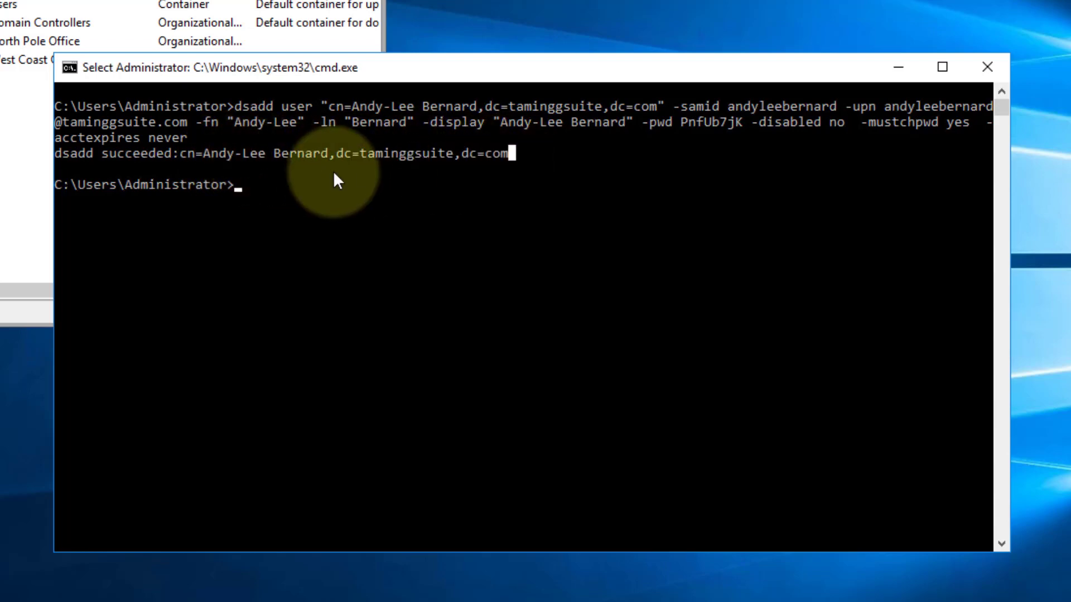
pyautogui.click(25, 145)
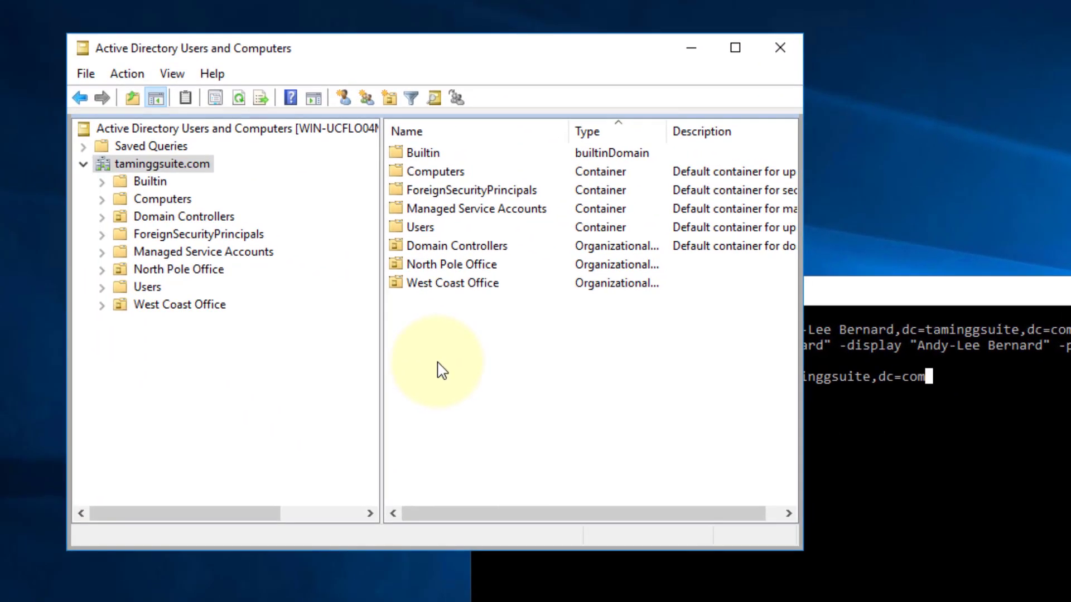
pyautogui.rightClick(437, 363)
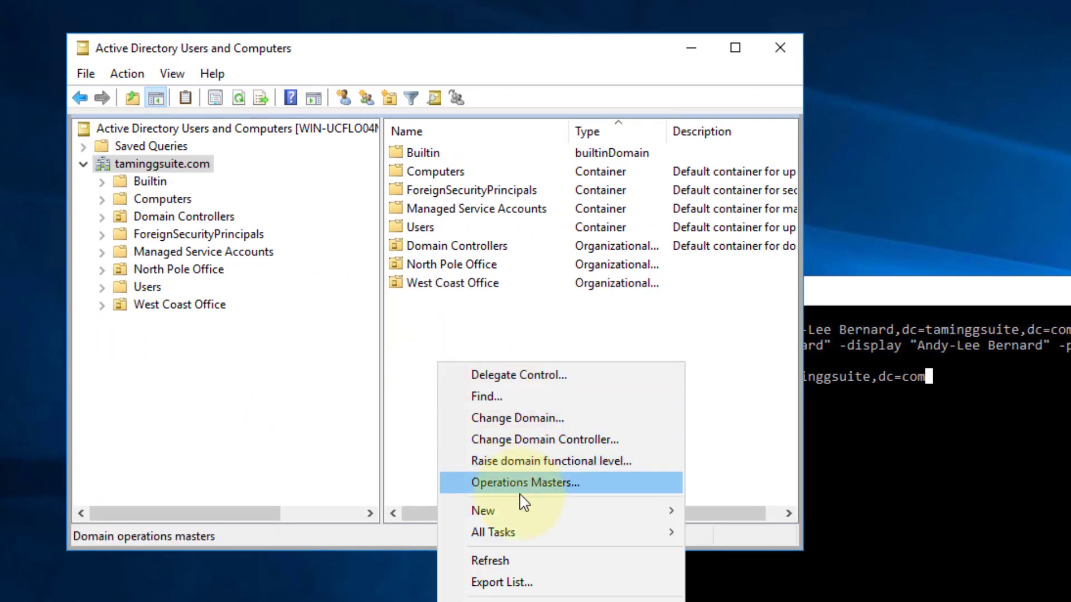
pyautogui.click(520, 562)
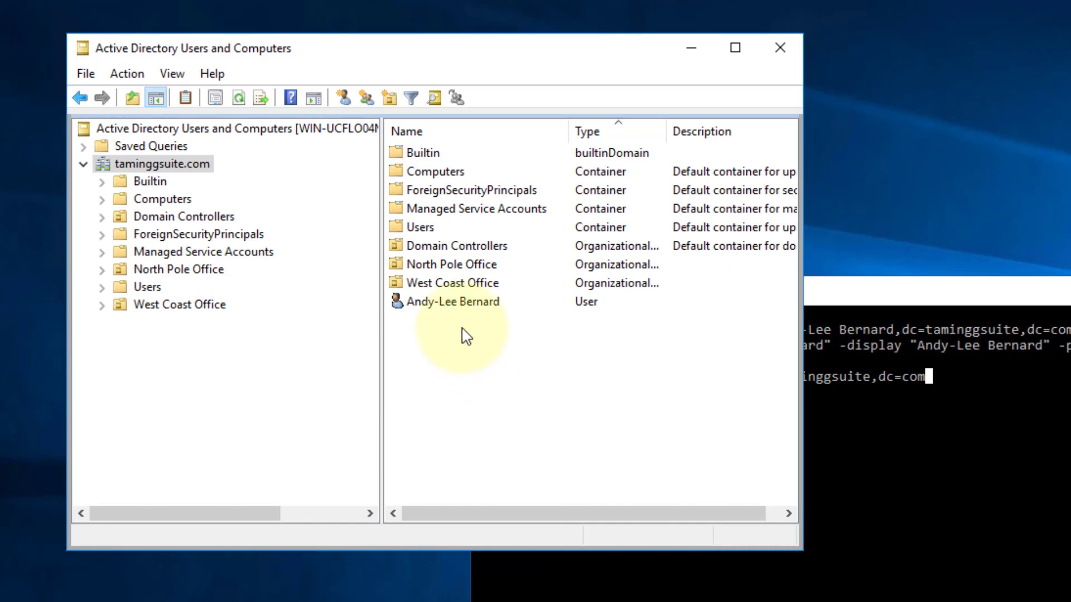
# Step: Review the new user's name fields, logon name and account options in its properties, and close the dialog
pyautogui.click(459, 304)
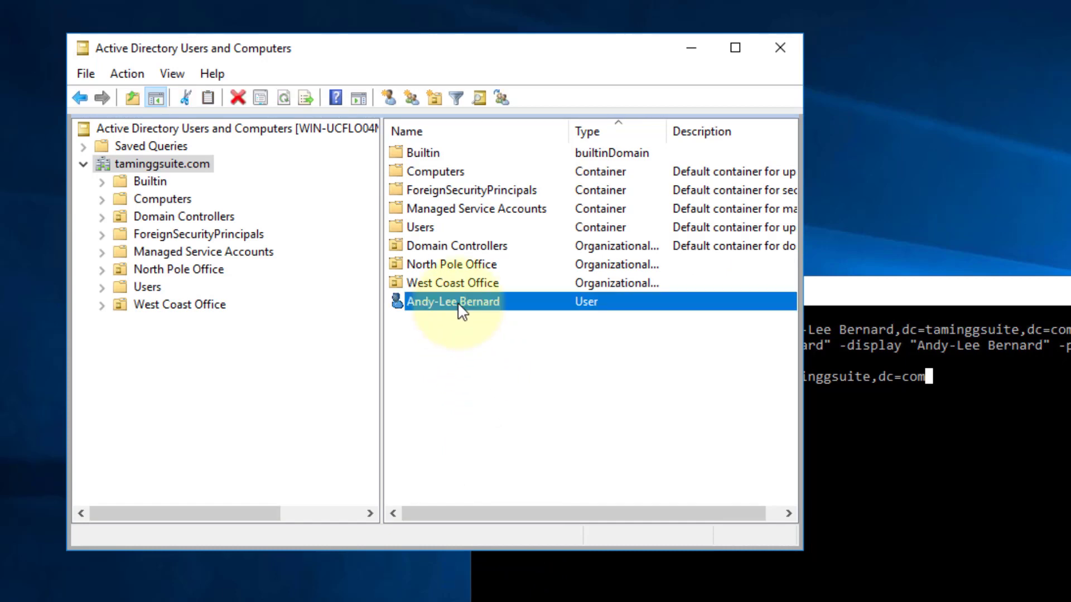
pyautogui.doubleClick(458, 304)
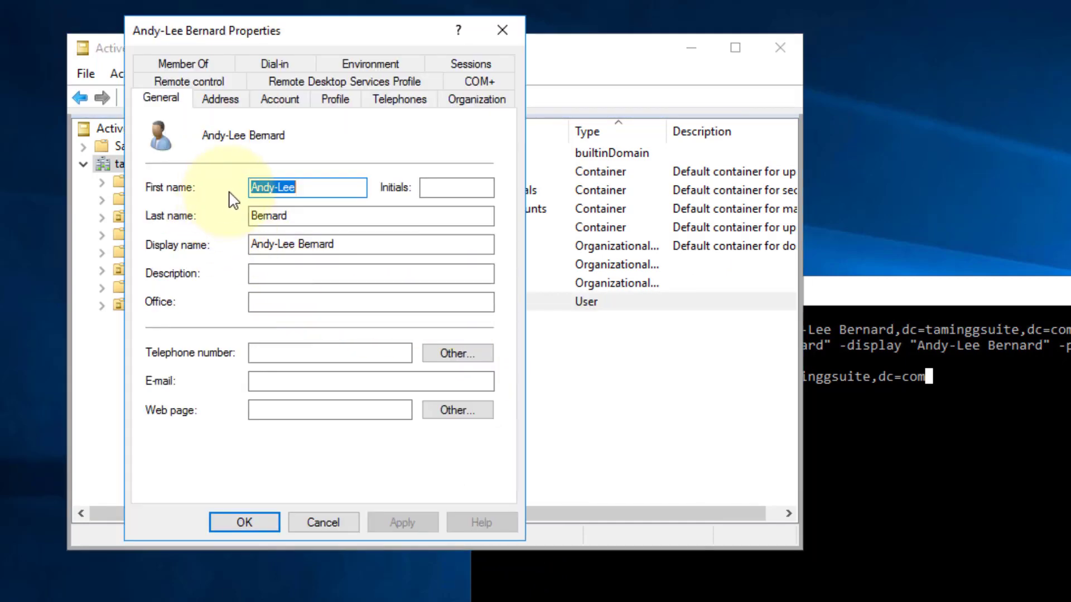
pyautogui.click(296, 217)
pyautogui.moveTo(336, 246); pyautogui.dragTo(196, 248)
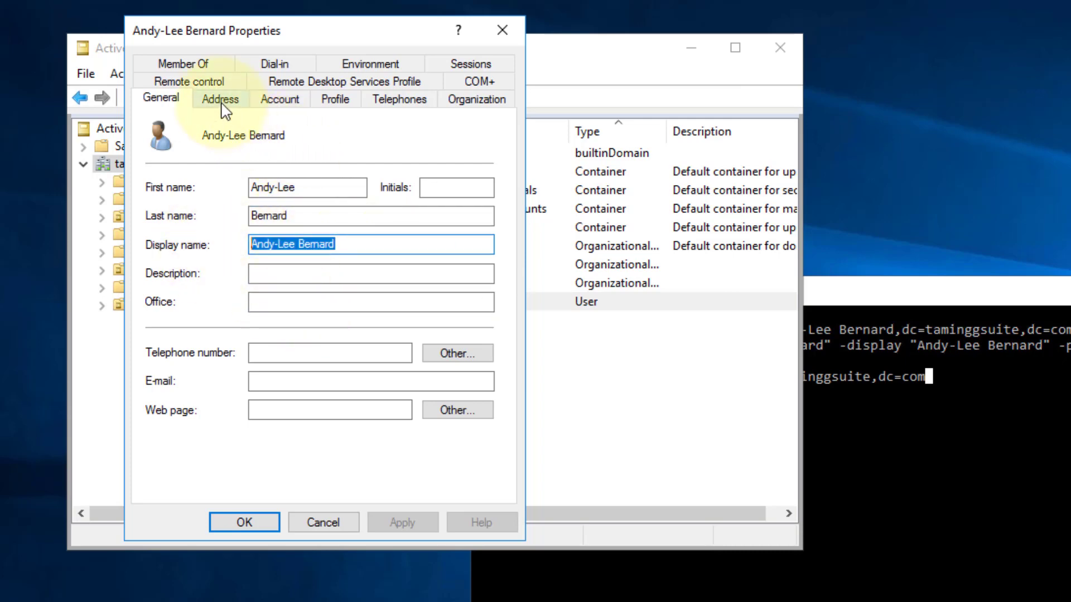
pyautogui.click(264, 98)
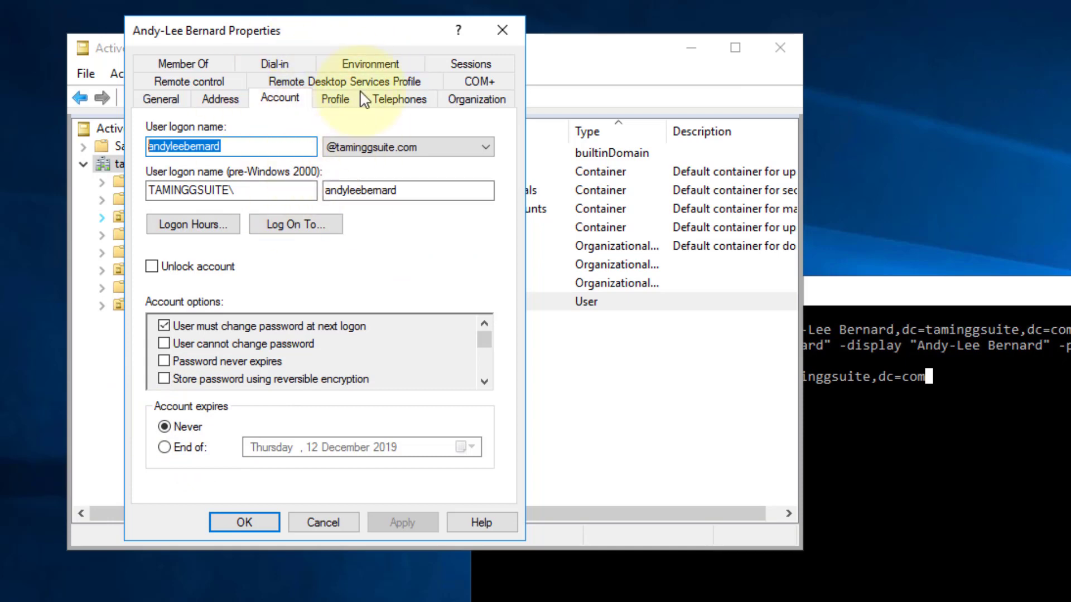
pyautogui.click(262, 524)
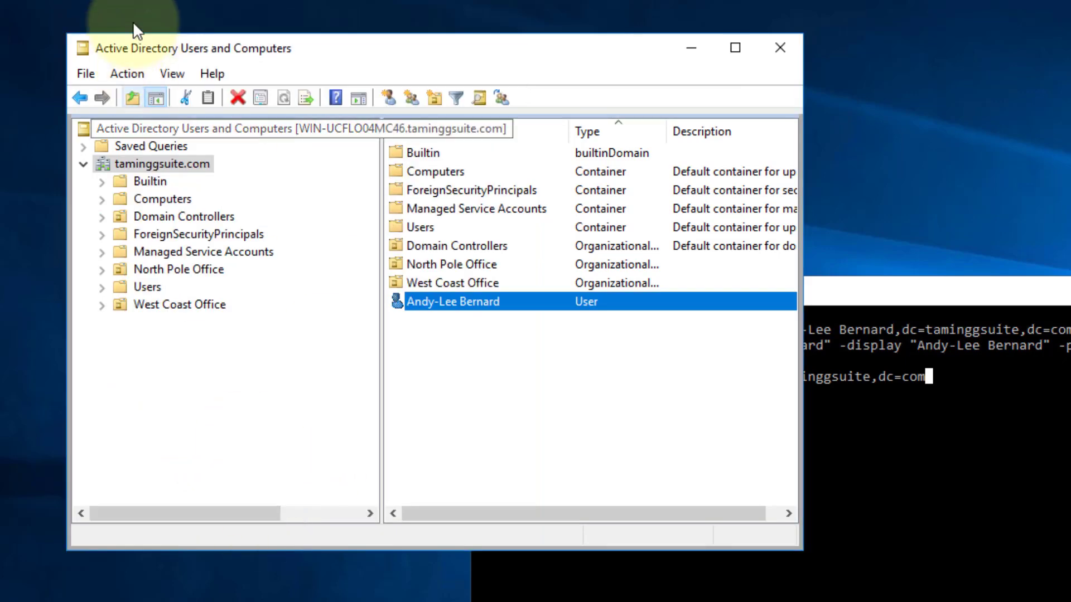
# Step: Turn on Advanced Features for the directory view and open the new user's properties at the Attribute Editor
pyautogui.click(172, 74)
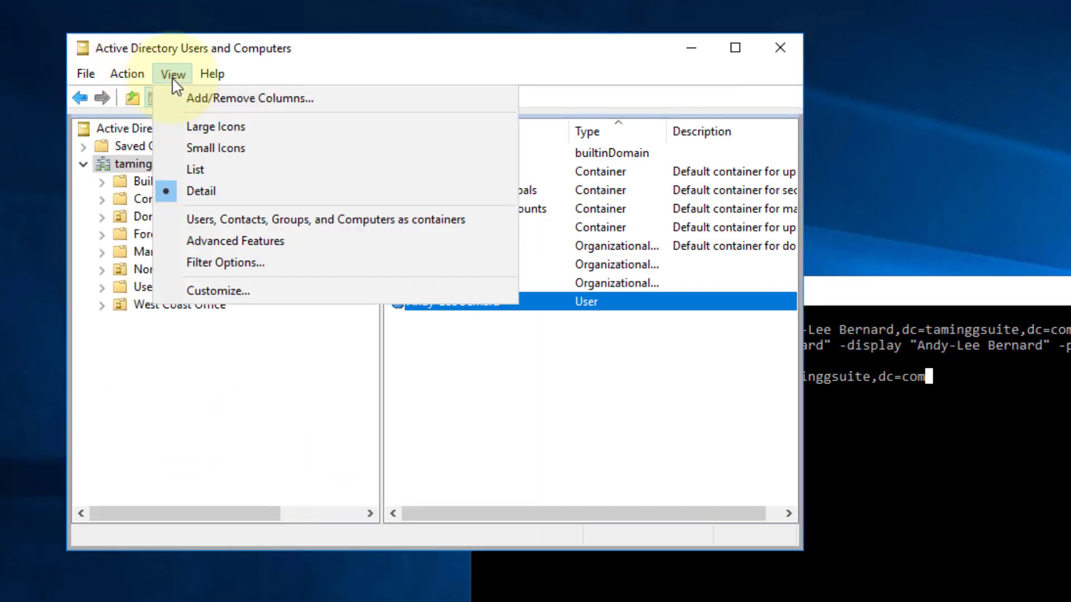
pyautogui.click(243, 242)
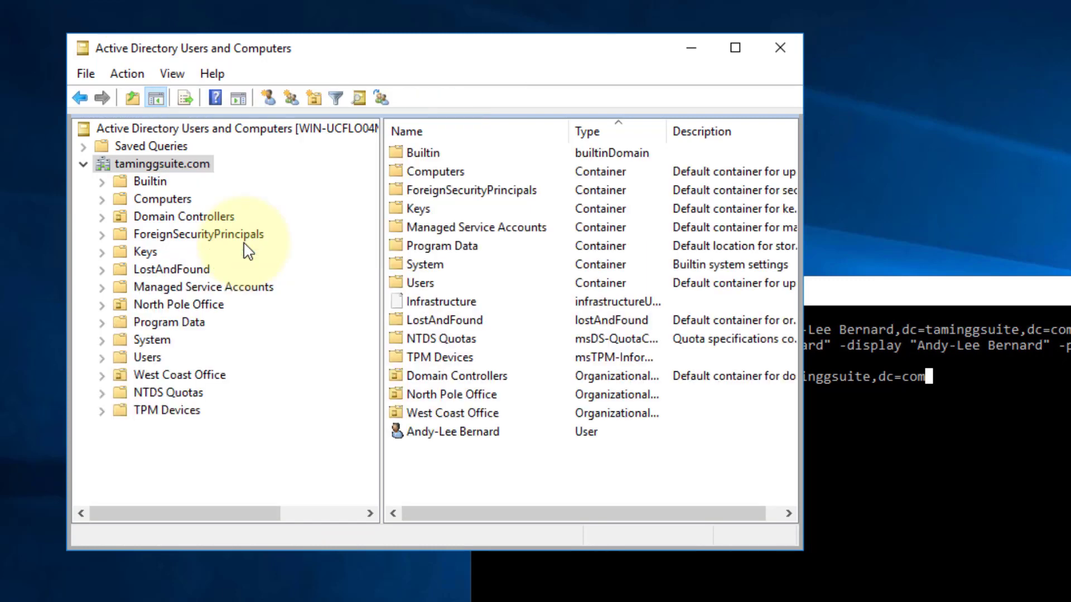
pyautogui.doubleClick(461, 434)
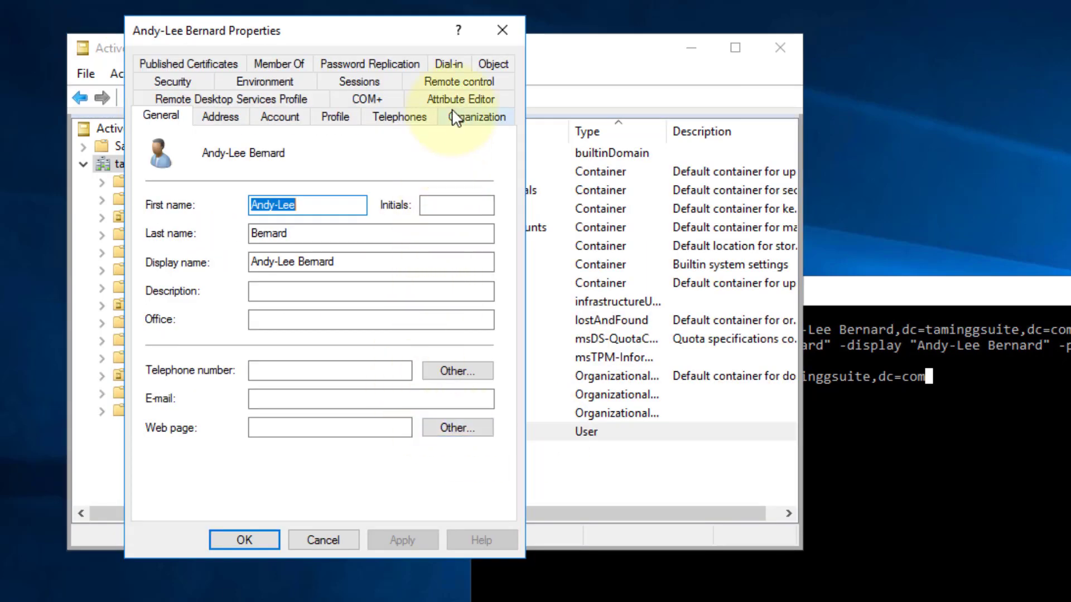
pyautogui.click(461, 101)
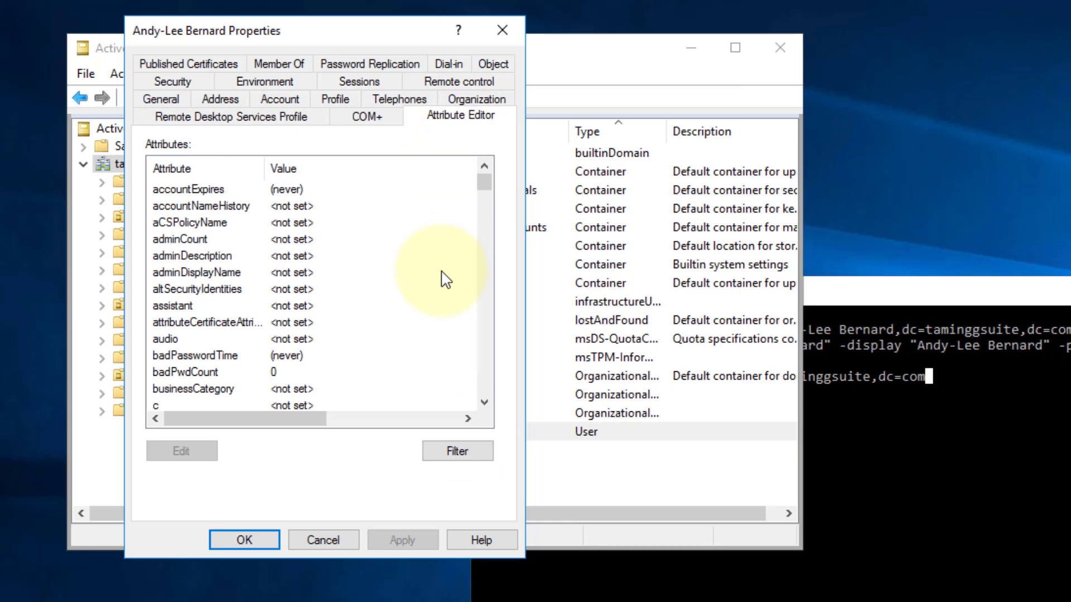
# Step: Examine the new user's userPrincipalName, sAMAccountName and name attributes in the attribute list
pyautogui.moveTo(485, 182); pyautogui.dragTo(491, 399)
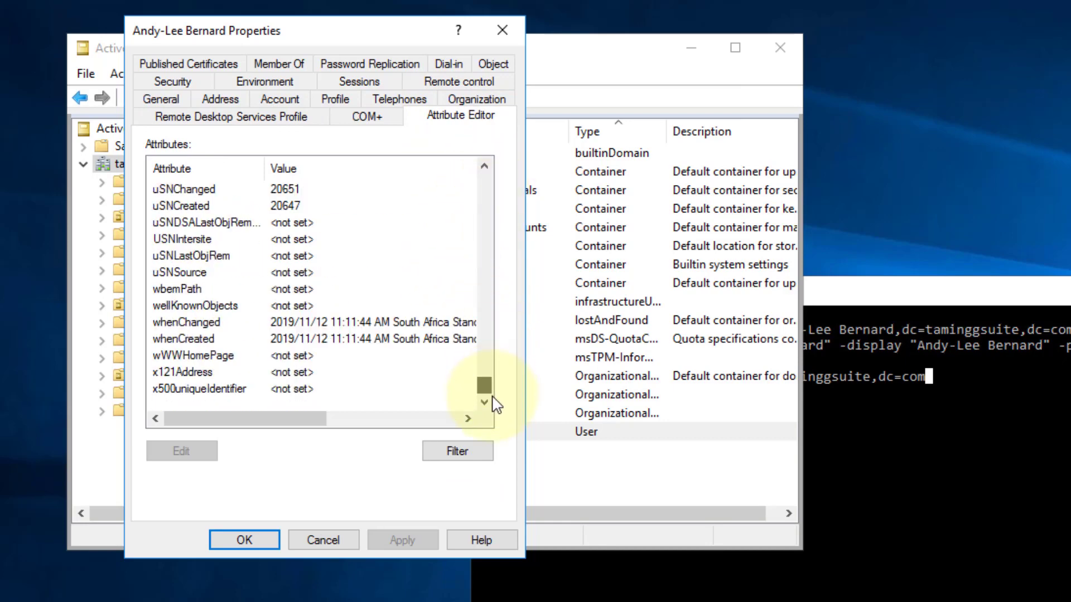
pyautogui.scroll(2, 282, 315)
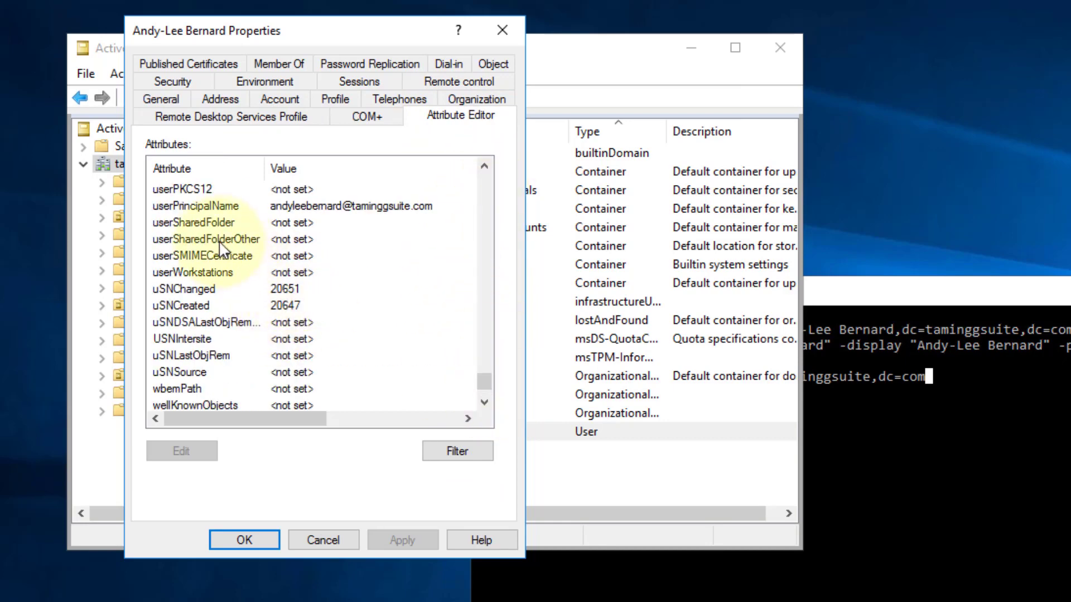
pyautogui.click(185, 205)
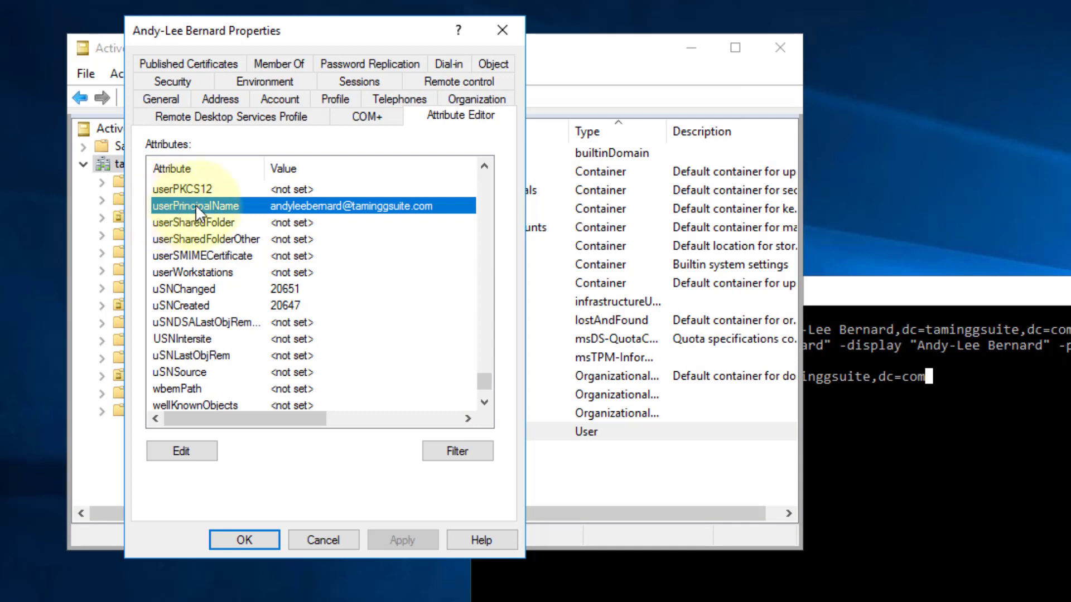
pyautogui.scroll(15, 357, 293)
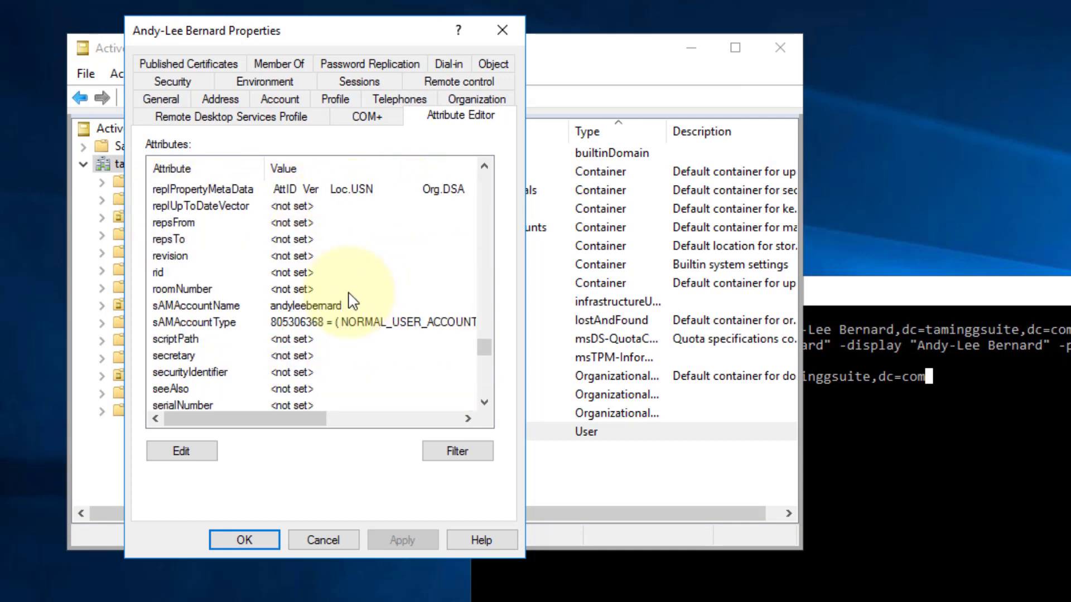
pyautogui.click(179, 308)
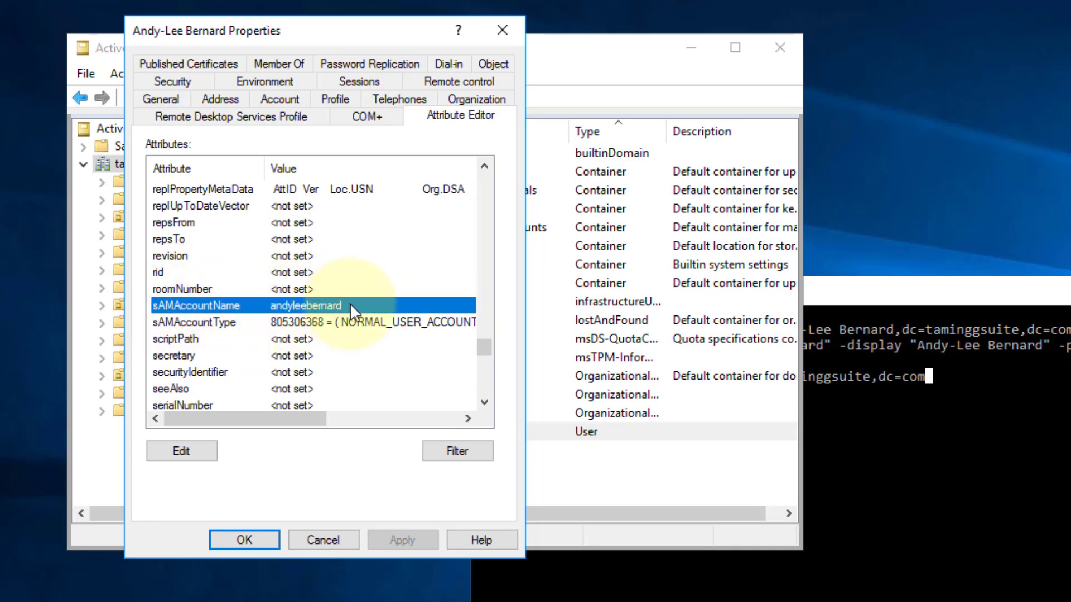
pyautogui.scroll(10, 357, 287)
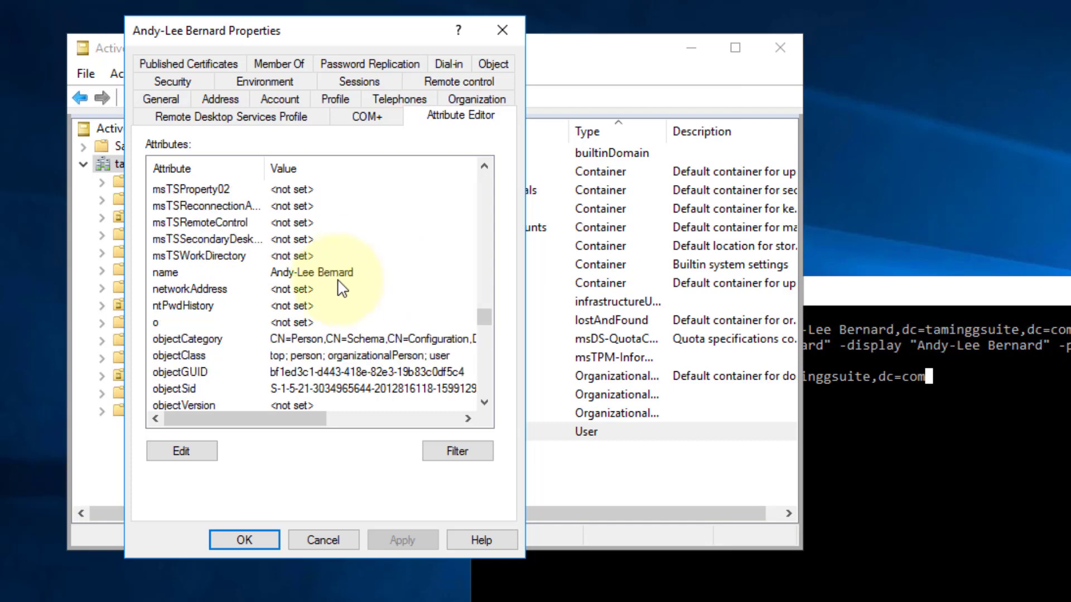
pyautogui.click(337, 271)
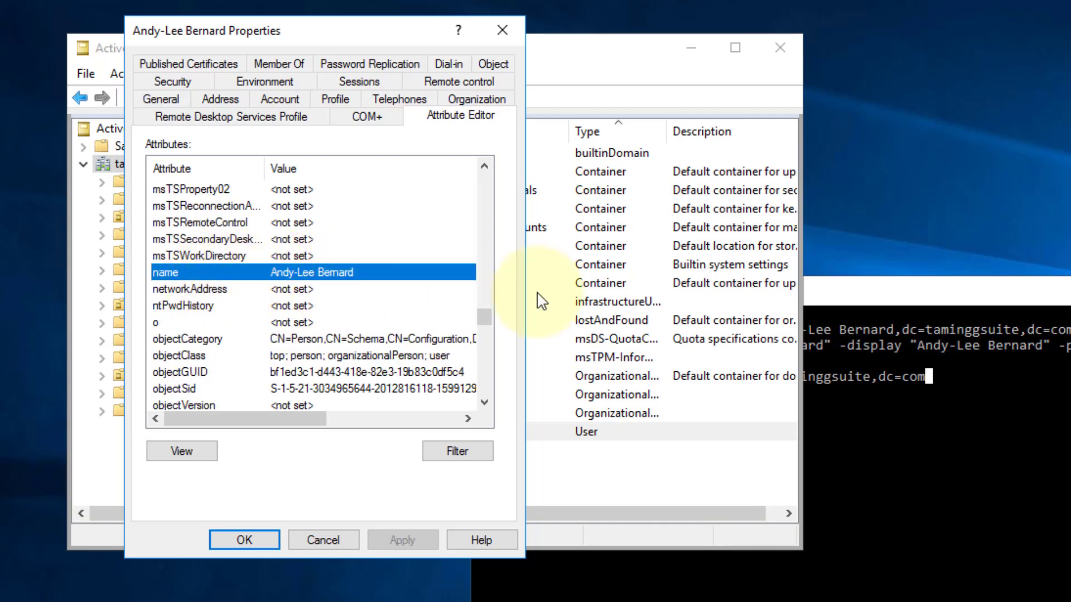
# Step: Examine the cn and displayName attributes of the new user
pyautogui.moveTo(491, 319); pyautogui.dragTo(480, 194)
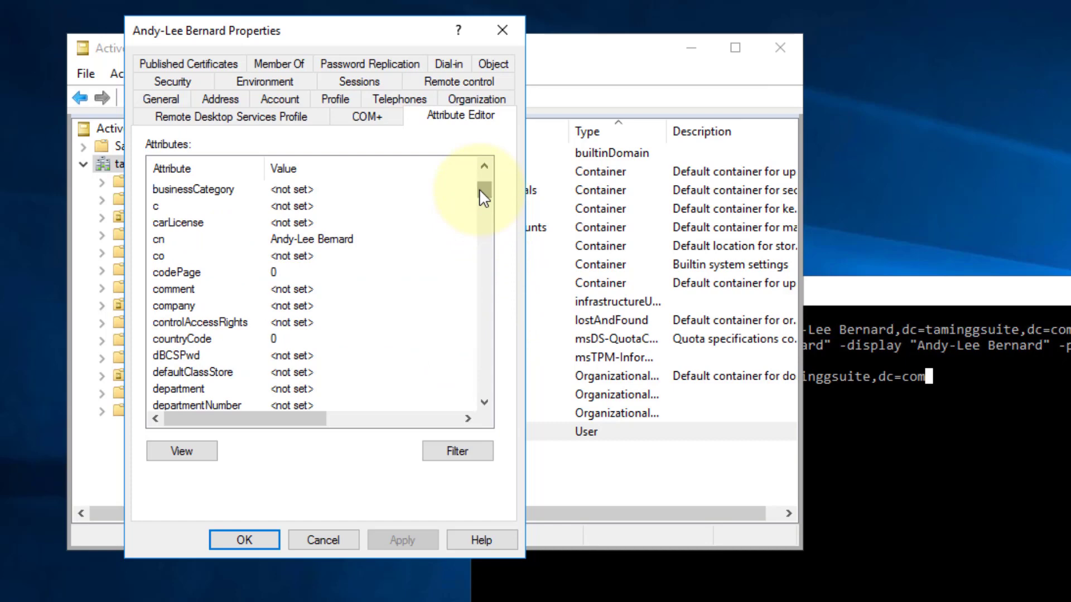
pyautogui.click(177, 239)
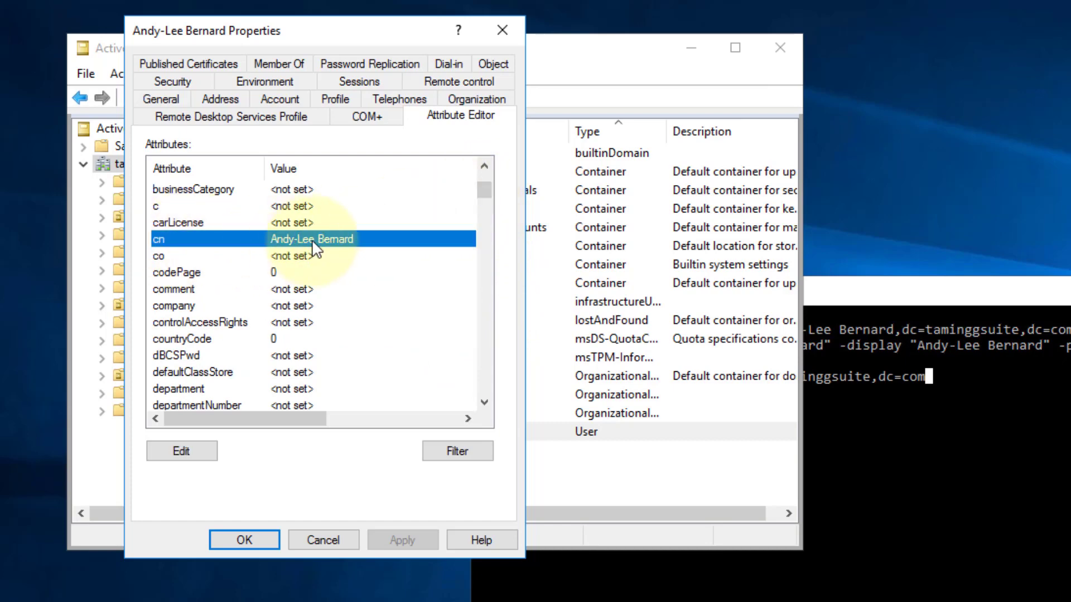
pyautogui.scroll(5, 340, 251)
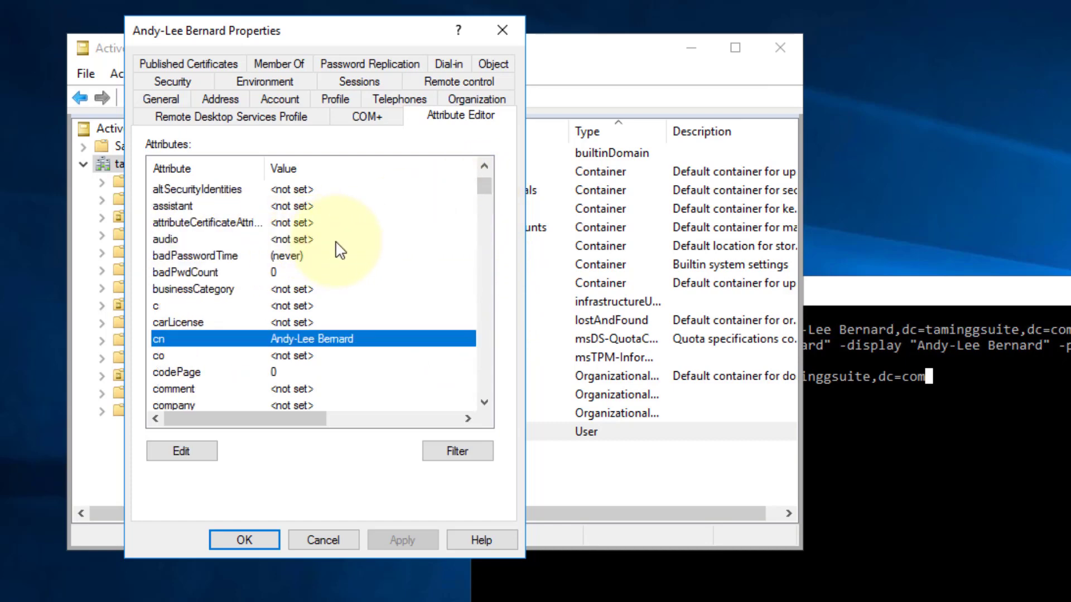
pyautogui.scroll(-8, 346, 260)
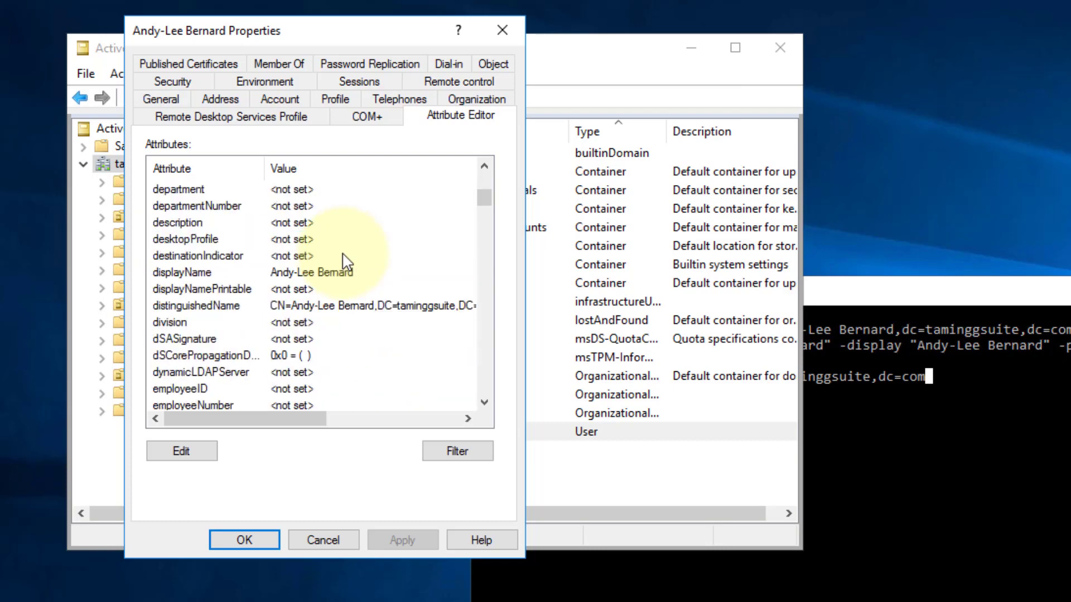
pyautogui.click(239, 272)
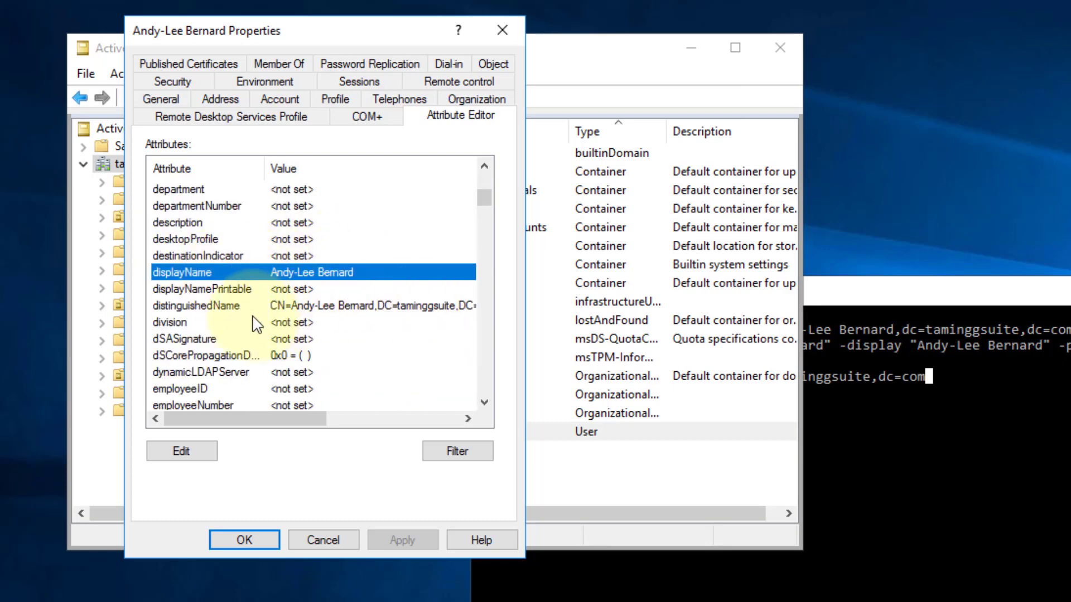
# Step: Examine the user's givenName and initials attributes, and close the properties dialog
pyautogui.scroll(-10, 302, 318)
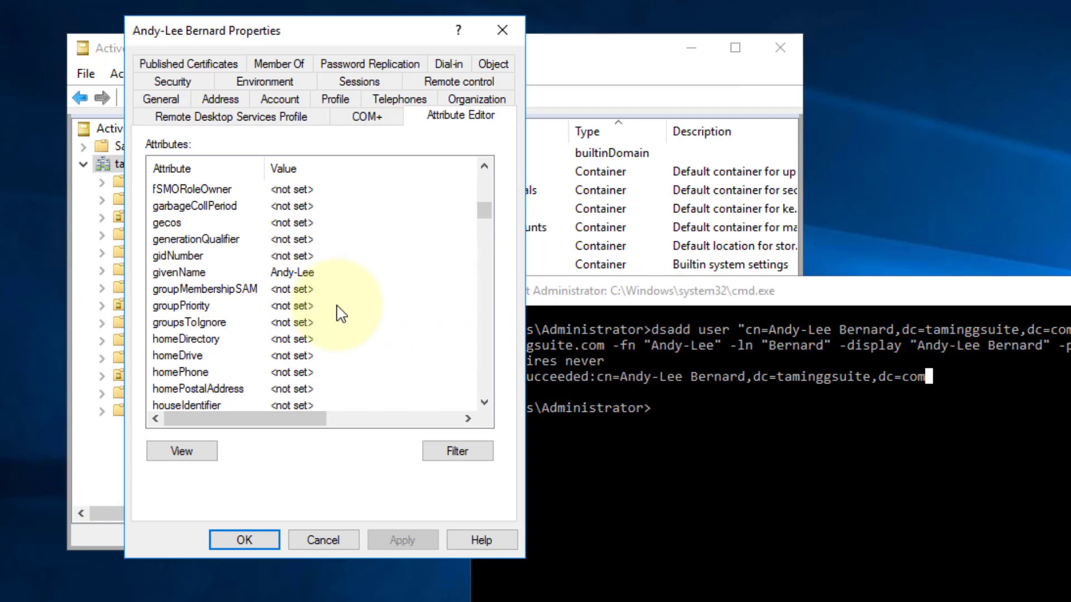
pyautogui.click(226, 273)
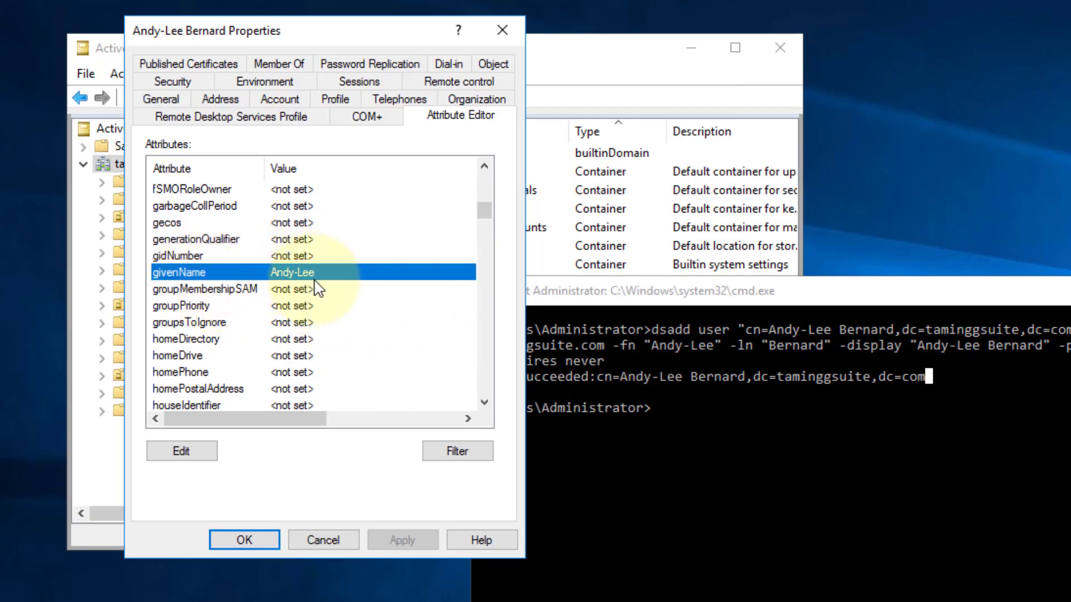
pyautogui.scroll(1, 317, 287)
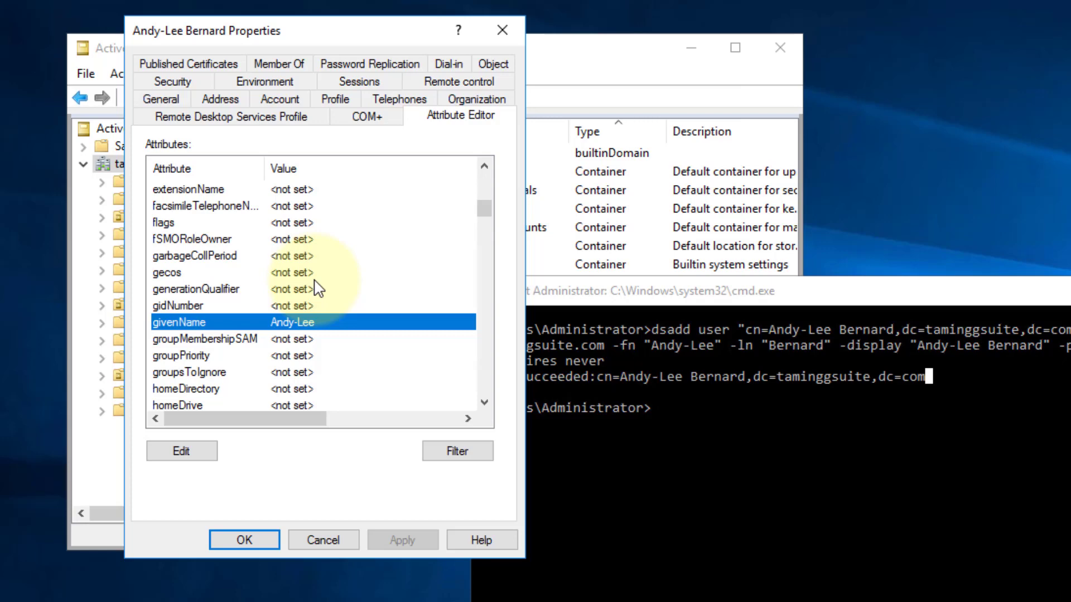
pyautogui.scroll(1, 317, 287)
pyautogui.scroll(-3, 316, 287)
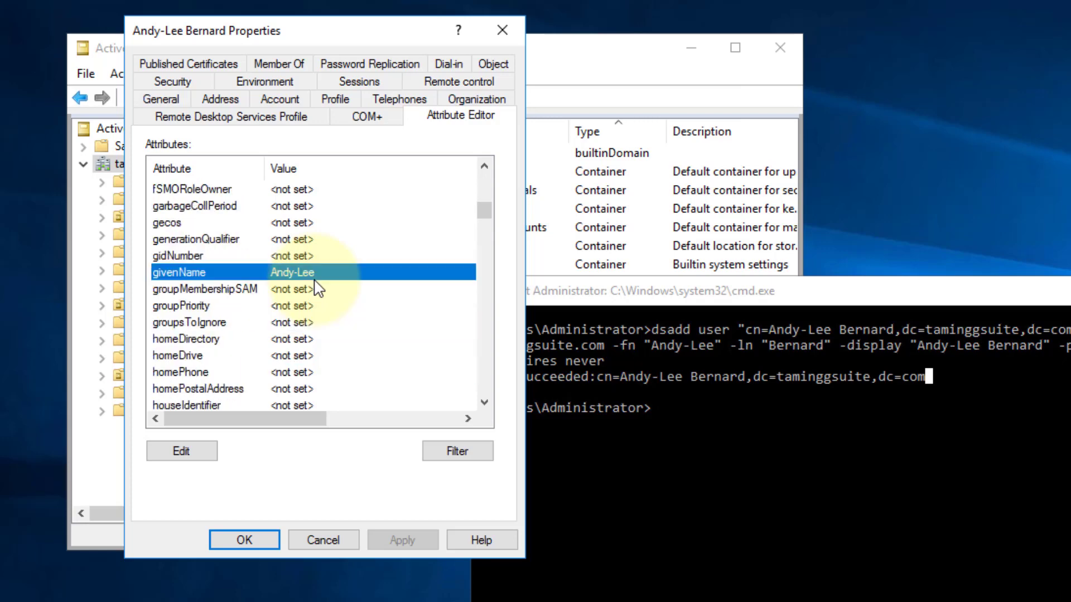
pyautogui.scroll(-1, 316, 287)
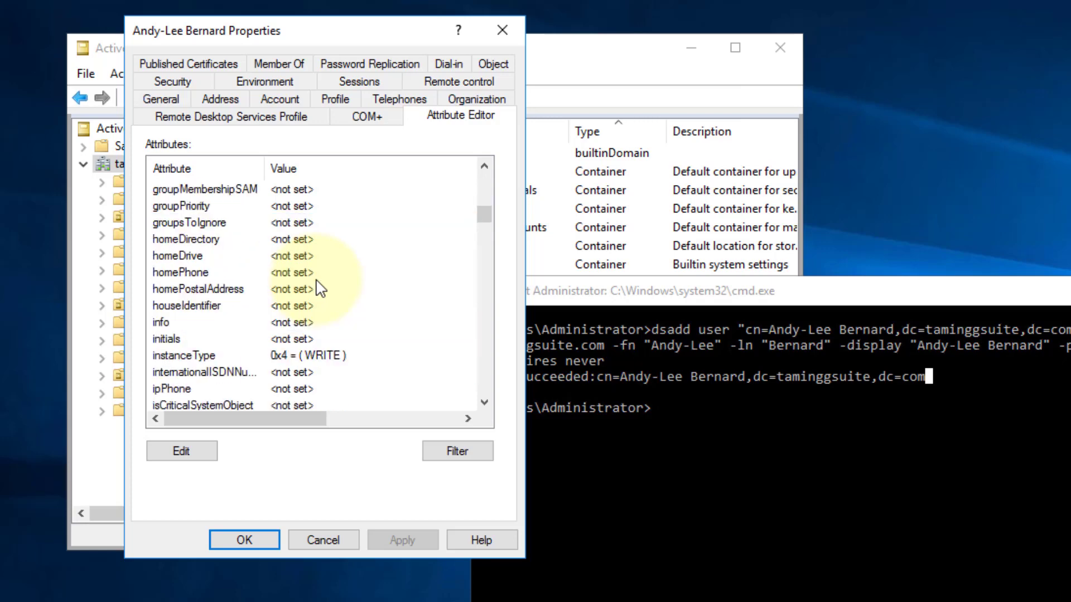
pyautogui.click(230, 340)
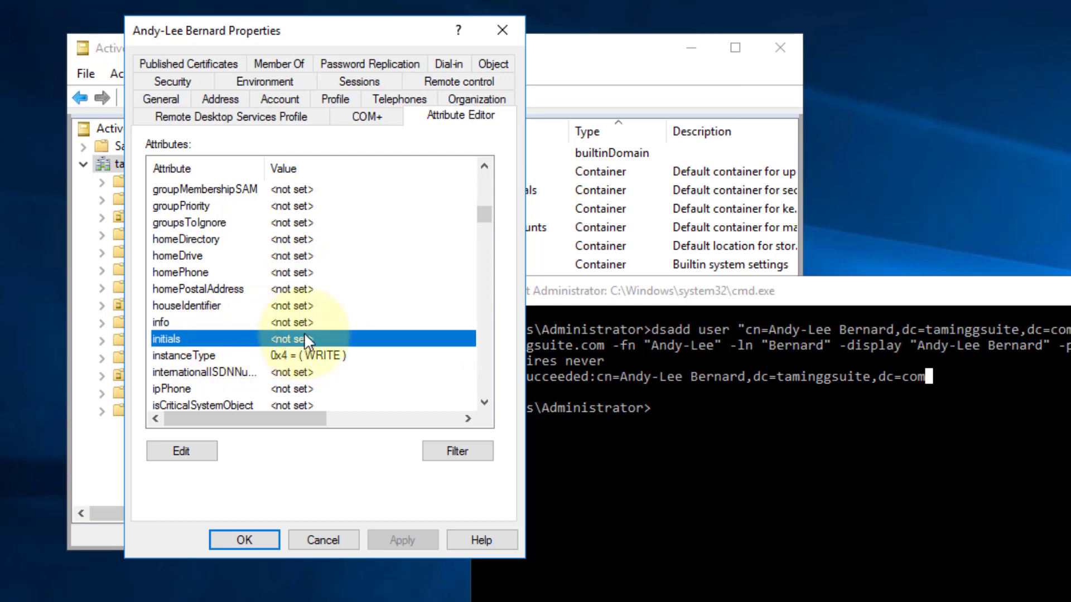
pyautogui.scroll(-3, 343, 334)
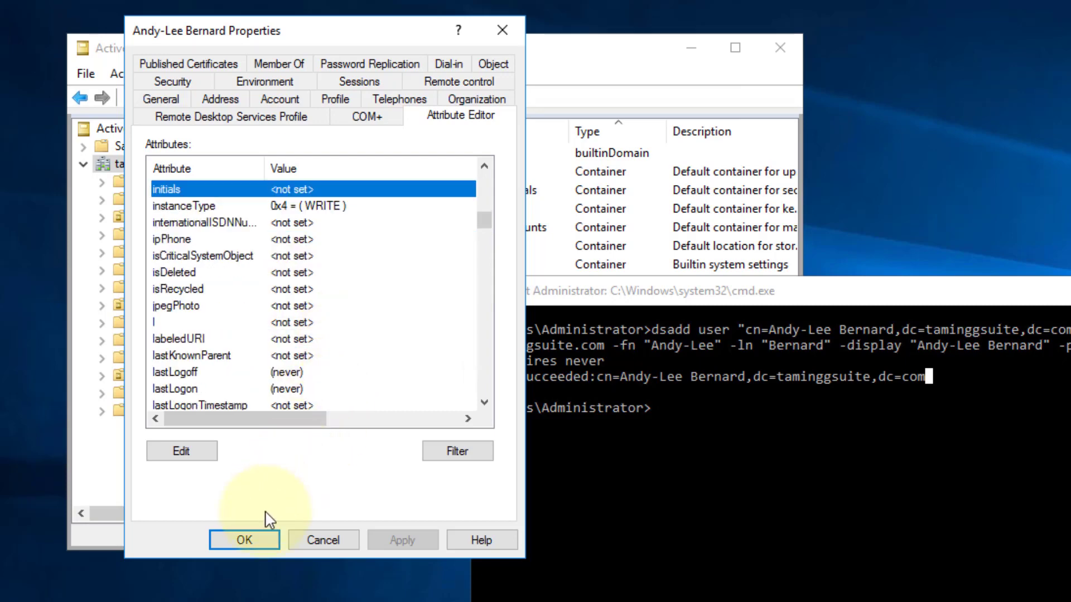
pyautogui.click(269, 542)
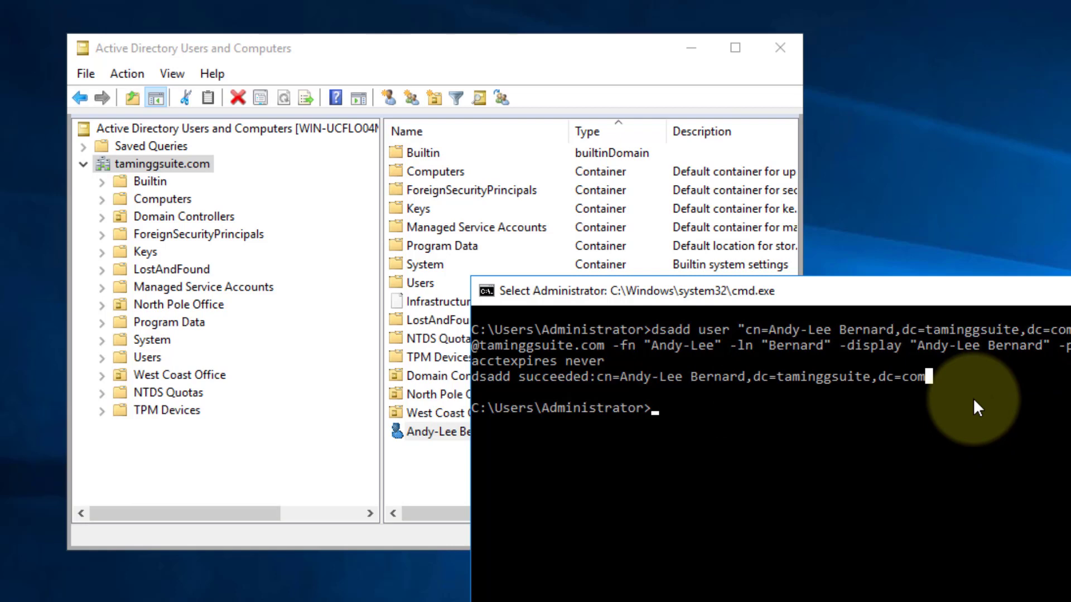
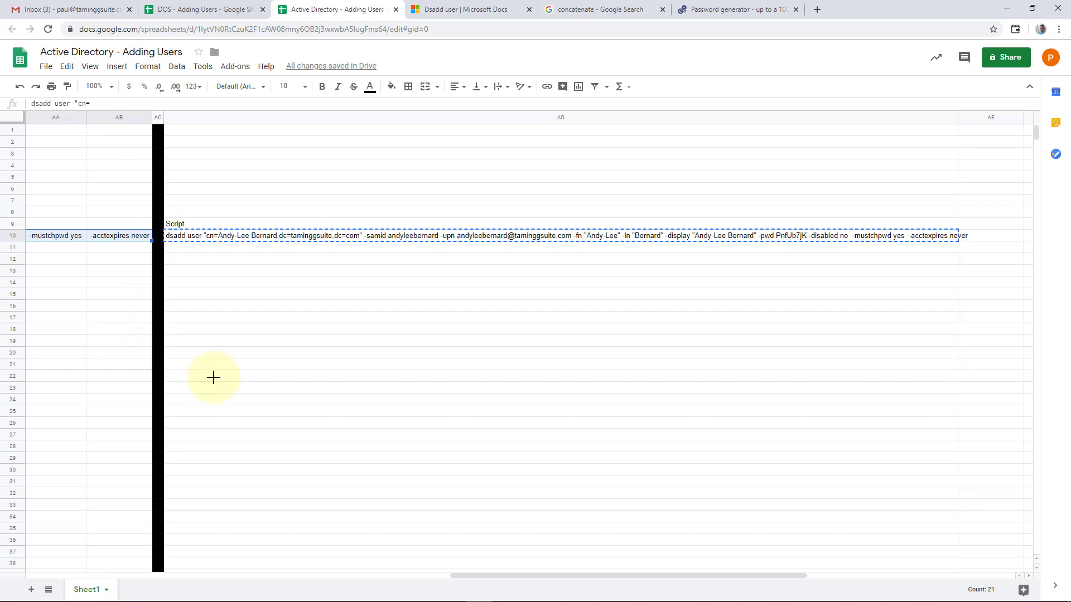
# Step: Switch to the Active Directory - Adding Users spreadsheet and delete the surplus rows 17 to 21 below the user list
pyautogui.moveTo(483, 577); pyautogui.dragTo(156, 555)
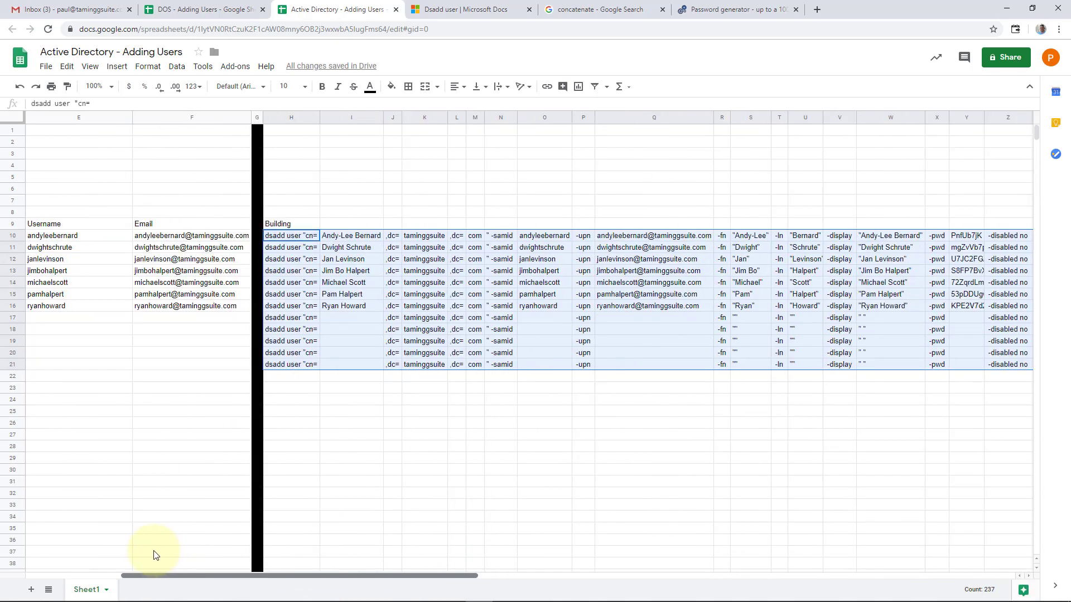
pyautogui.moveTo(14, 319); pyautogui.dragTo(10, 365)
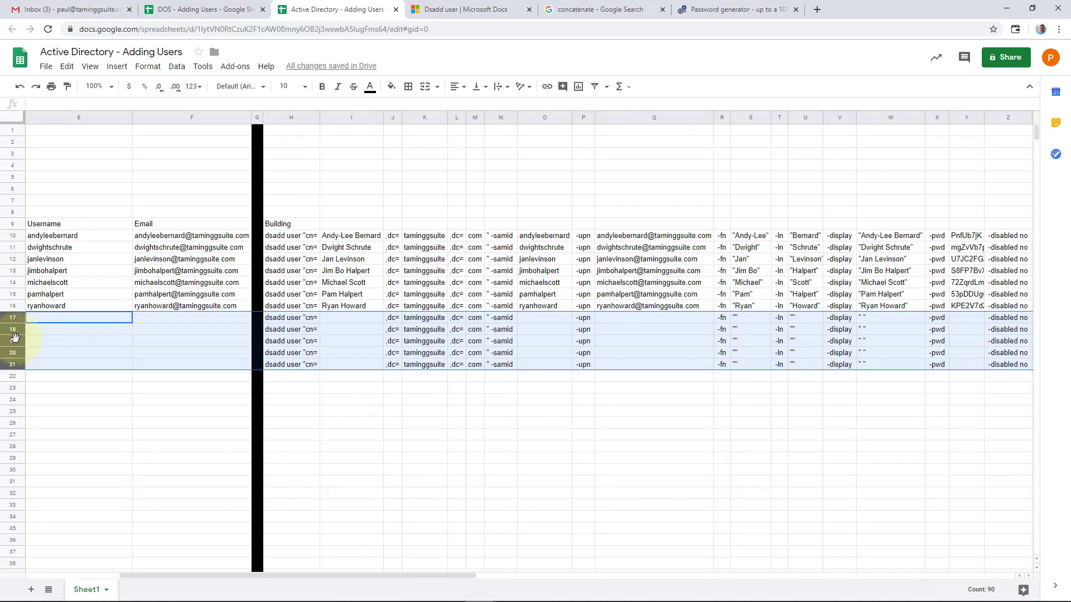
pyautogui.rightClick(15, 337)
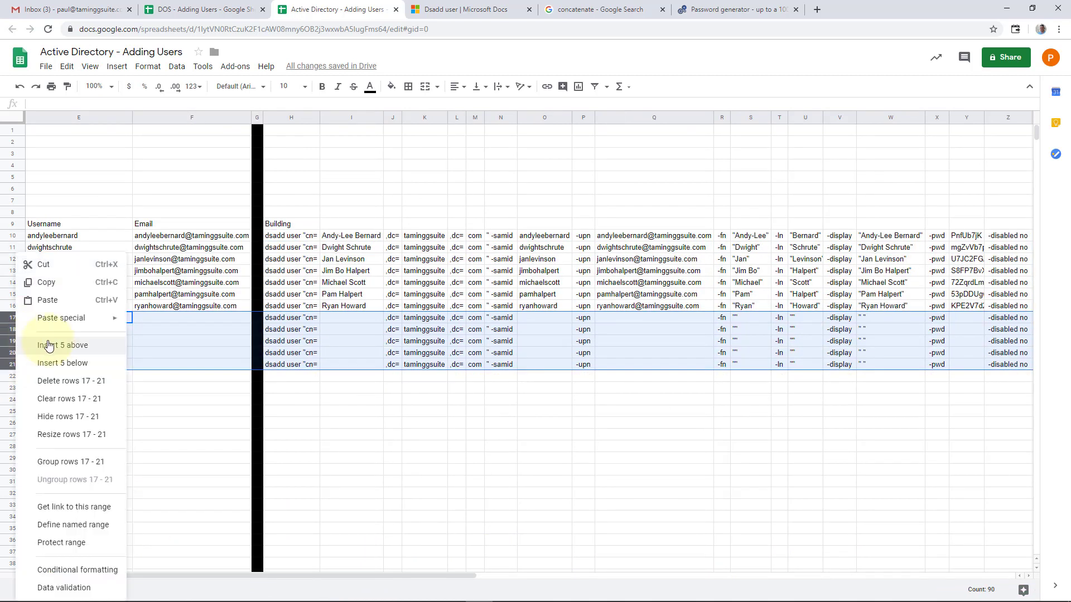
pyautogui.click(91, 383)
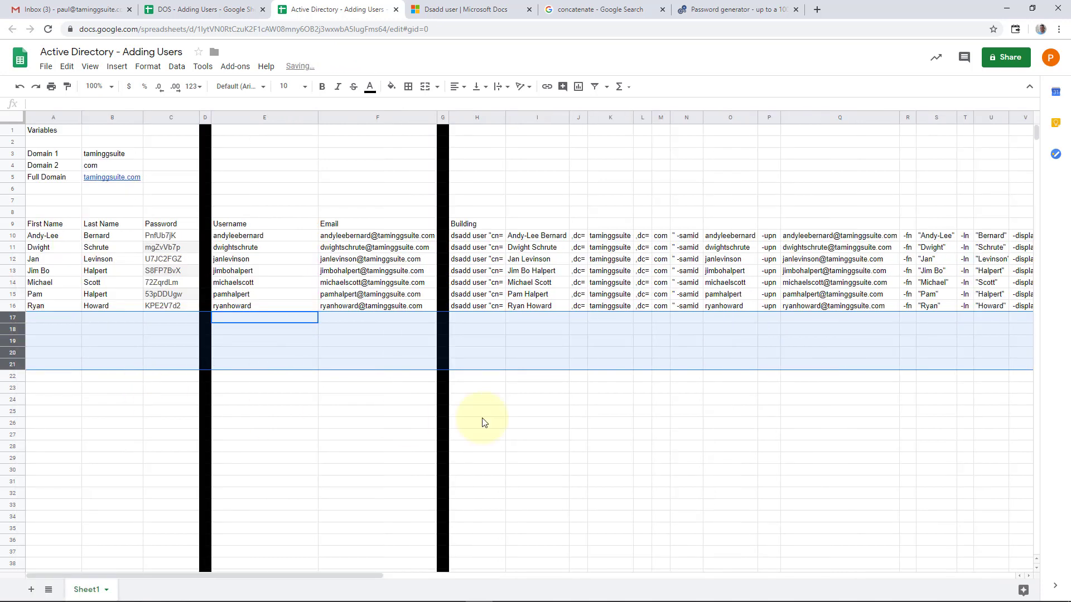
# Step: Fill the Script formula from AD10 down to AD16 and copy the dsadd commands in AD10:AD16
pyautogui.moveTo(1005, 241); pyautogui.dragTo(1009, 308)
pyautogui.click(516, 331)
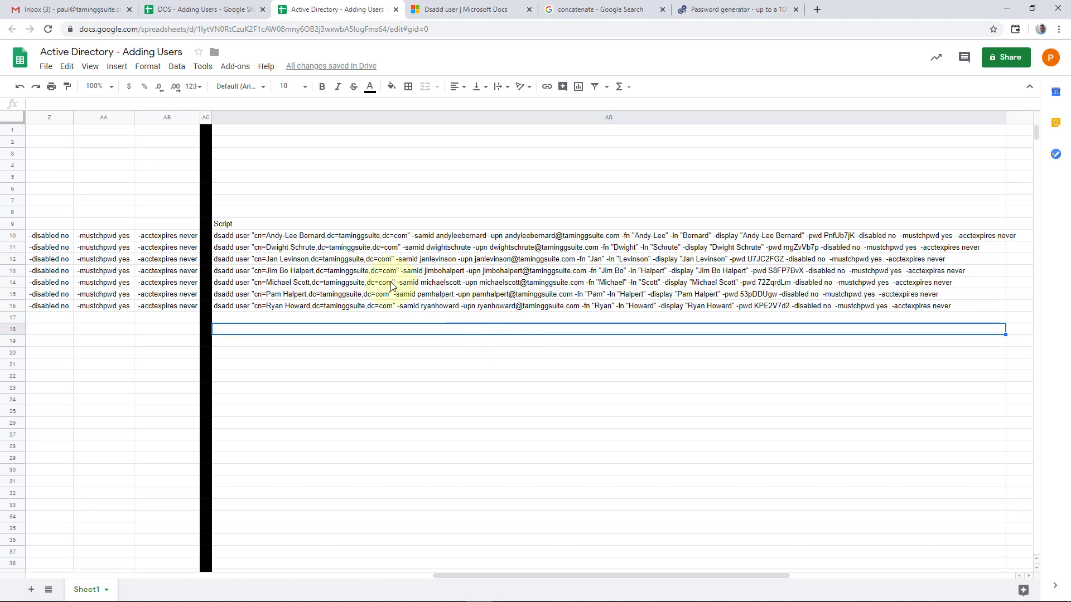
pyautogui.moveTo(269, 235); pyautogui.dragTo(273, 311)
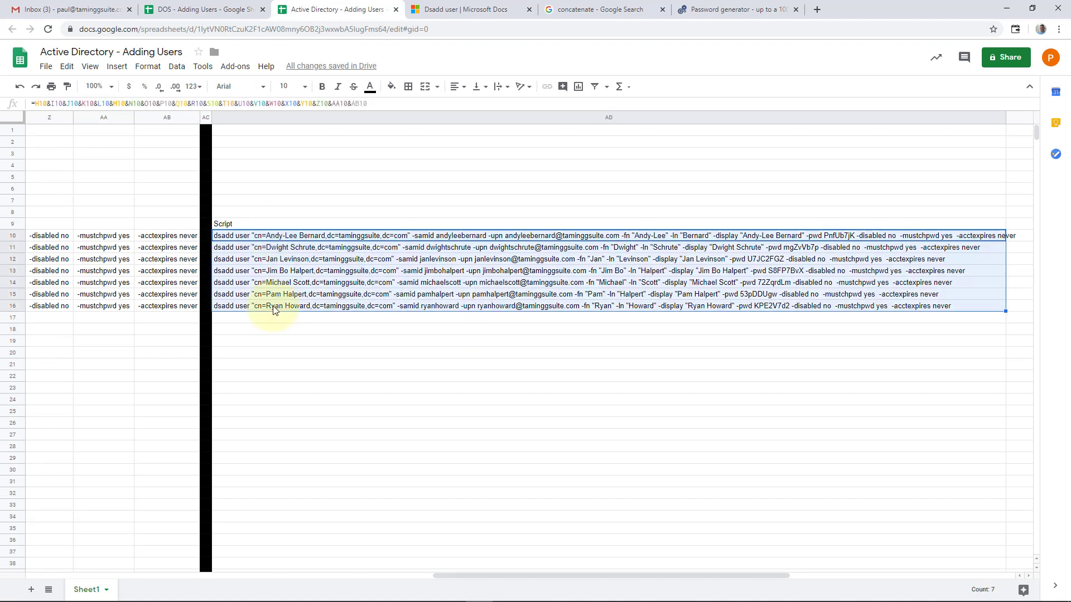
pyautogui.rightClick(284, 248)
pyautogui.click(342, 232)
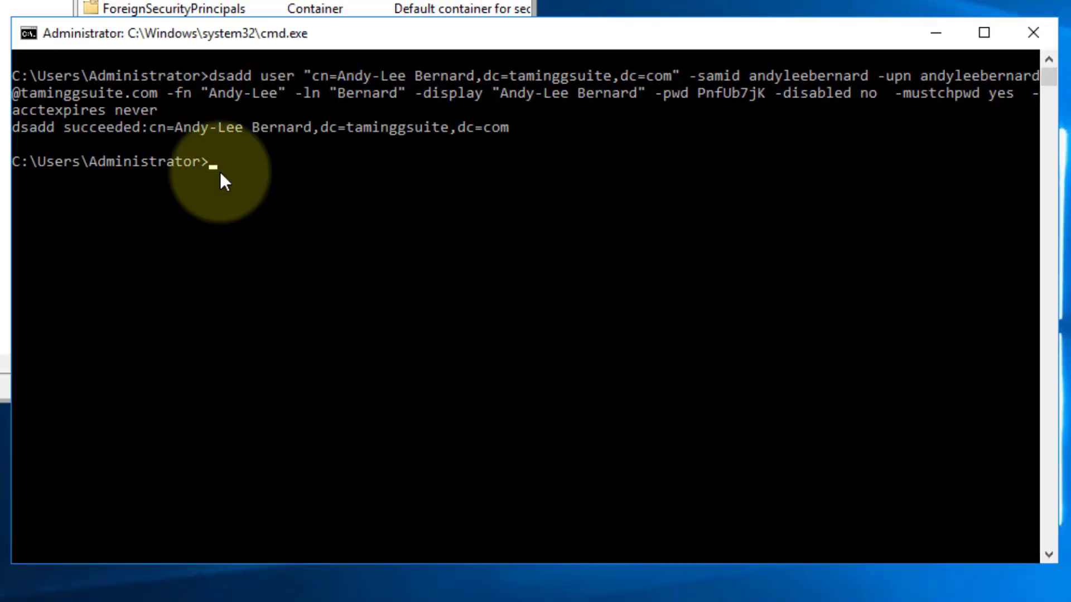
# Step: In the server's Command Prompt, paste and run all the copied dsadd user commands, which include the account passwords
pyautogui.rightClick(220, 172)
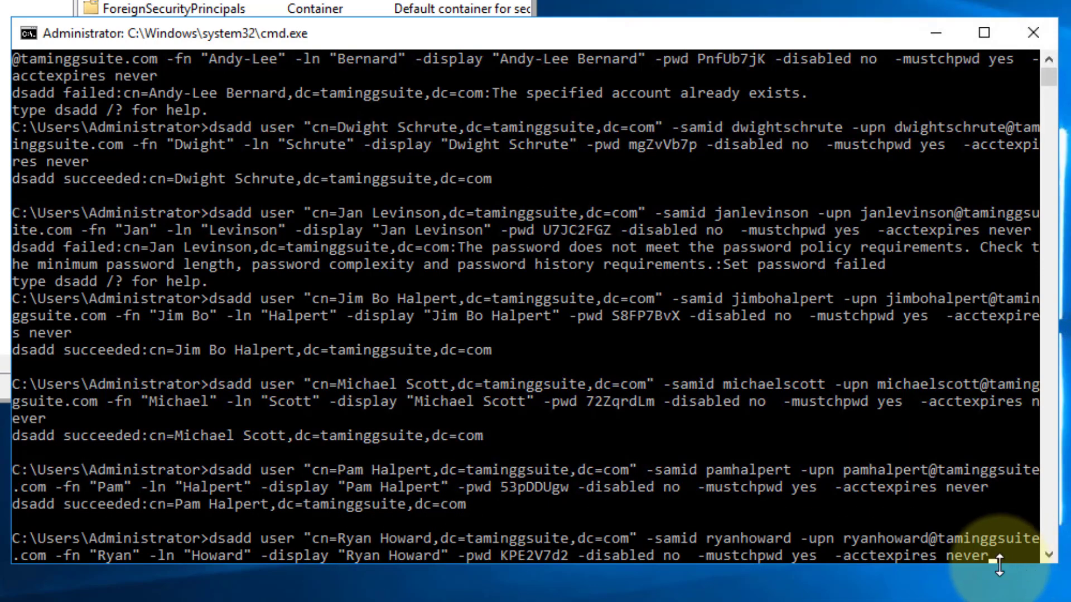
pyautogui.press('Return')
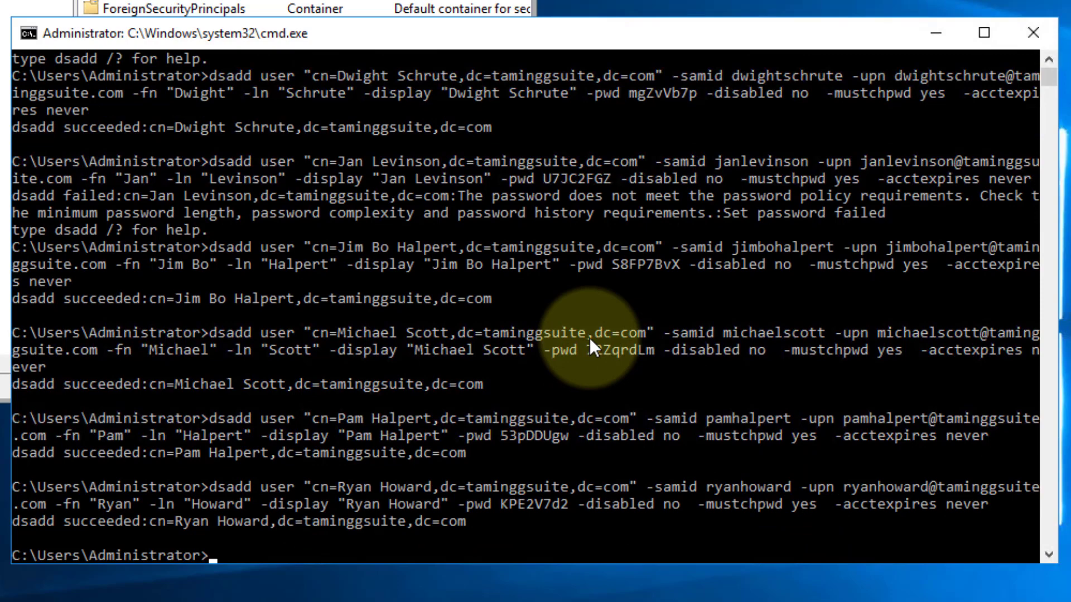
# Step: Review the Command Prompt output from the first command onward, checking which dsadd user commands succeeded or failed and why
pyautogui.scroll(2, 590, 341)
pyautogui.scroll(1, 590, 338)
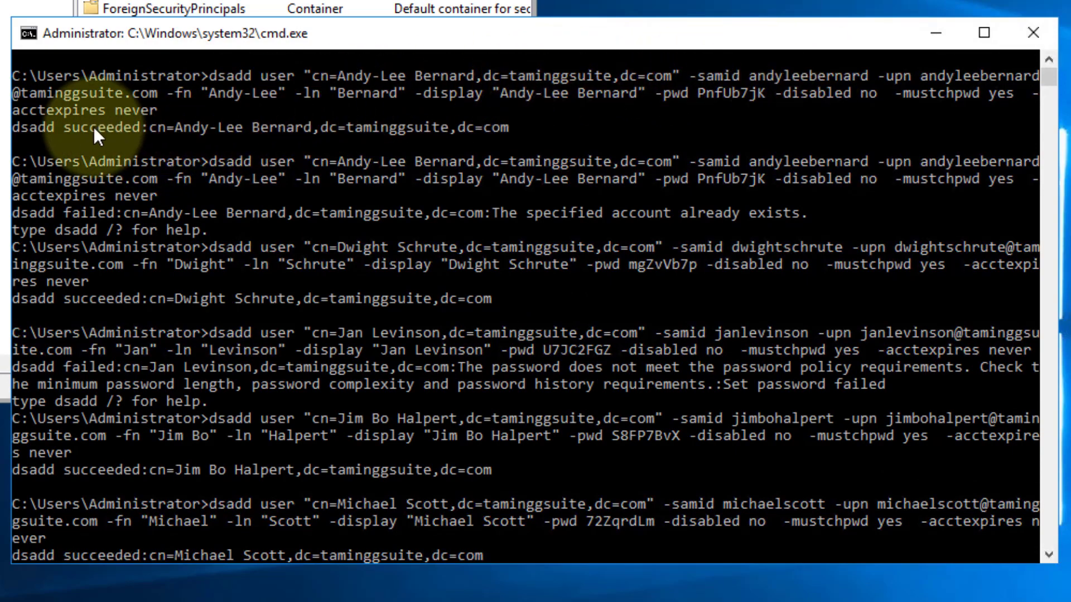
pyautogui.moveTo(92, 127); pyautogui.dragTo(487, 126)
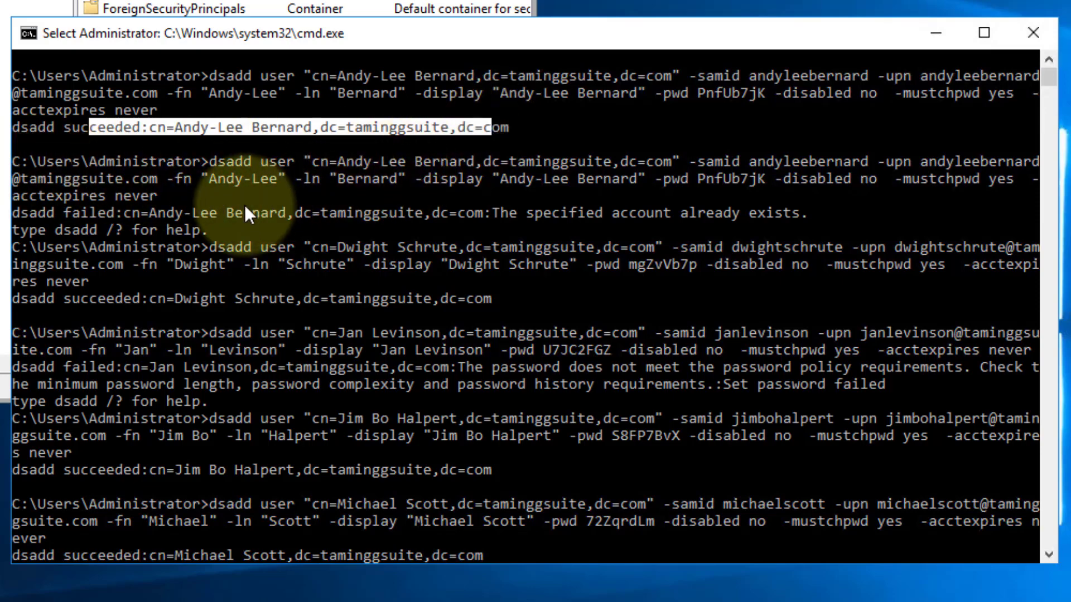
pyautogui.moveTo(42, 213); pyautogui.dragTo(803, 213)
pyautogui.click(691, 221)
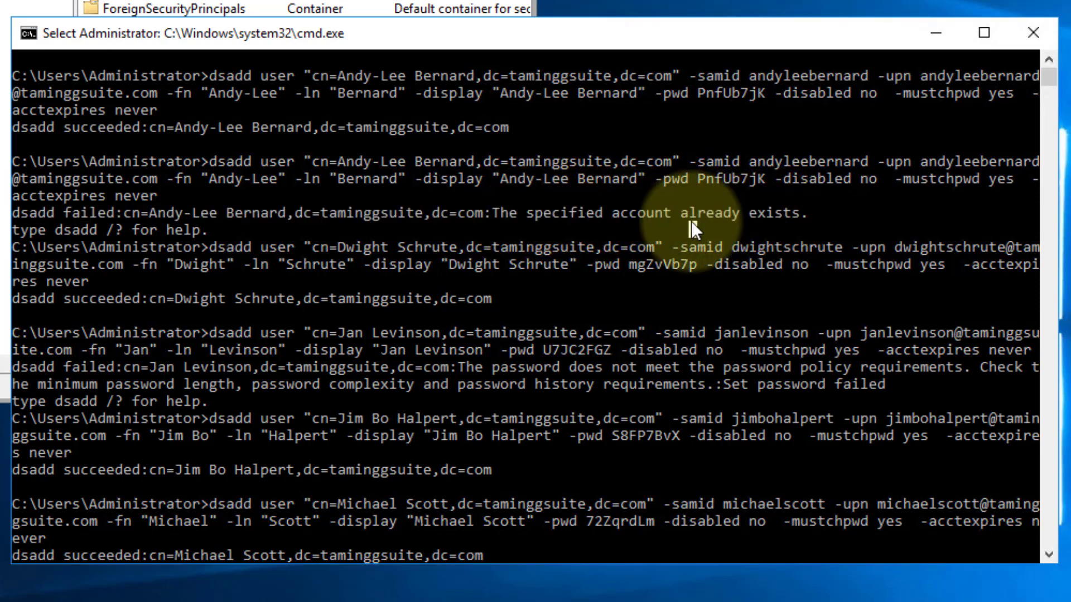
pyautogui.click(402, 213)
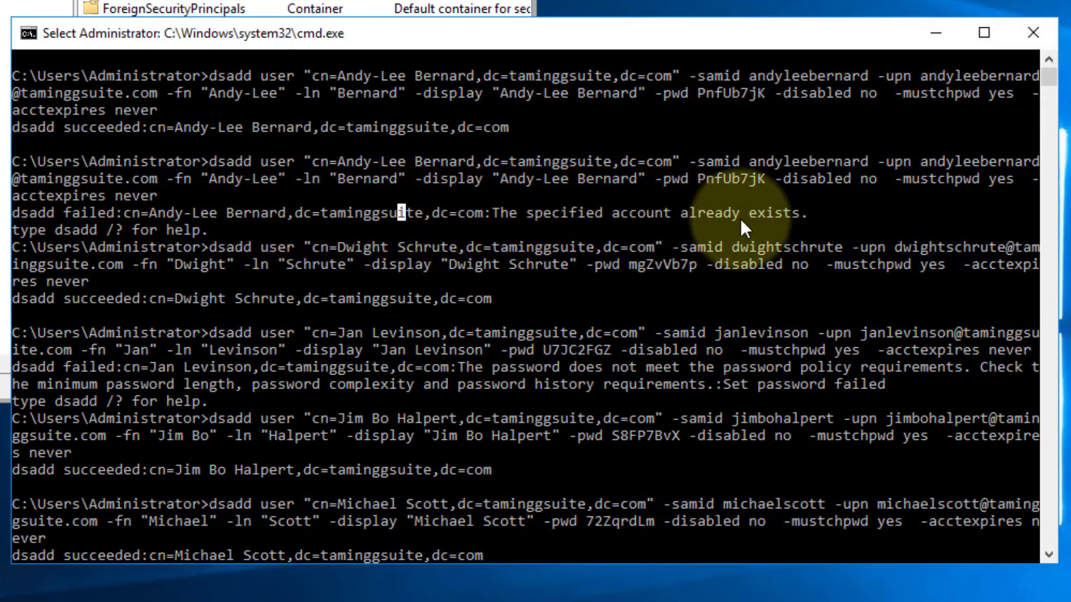
# Step: Switch to Active Directory Users and Computers and refresh the taminggsuite.com contents to list the users added in bulk
pyautogui.click(302, 66)
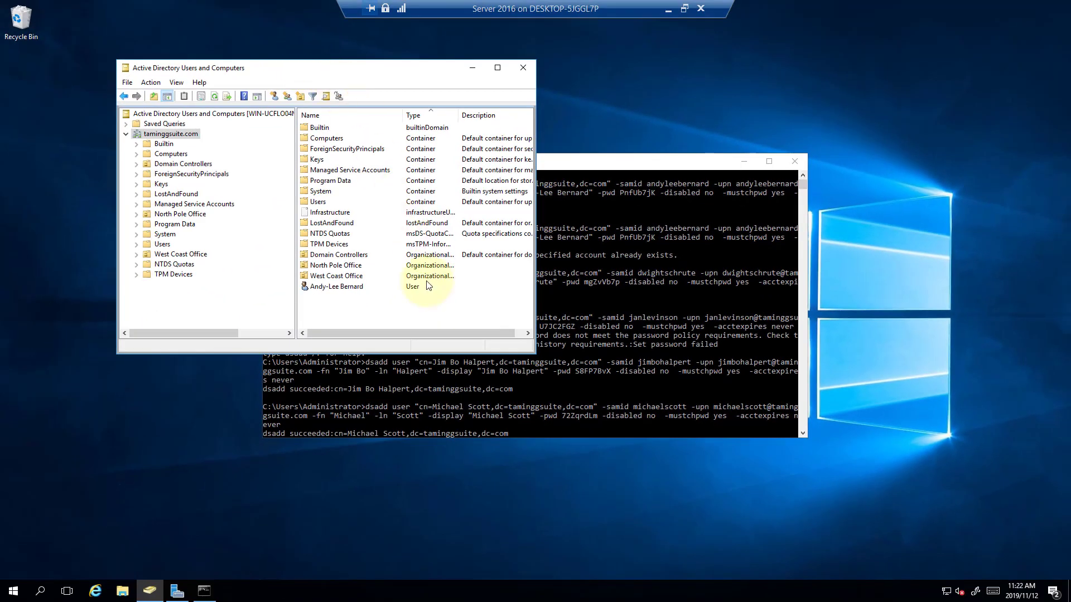
pyautogui.rightClick(368, 303)
pyautogui.click(416, 415)
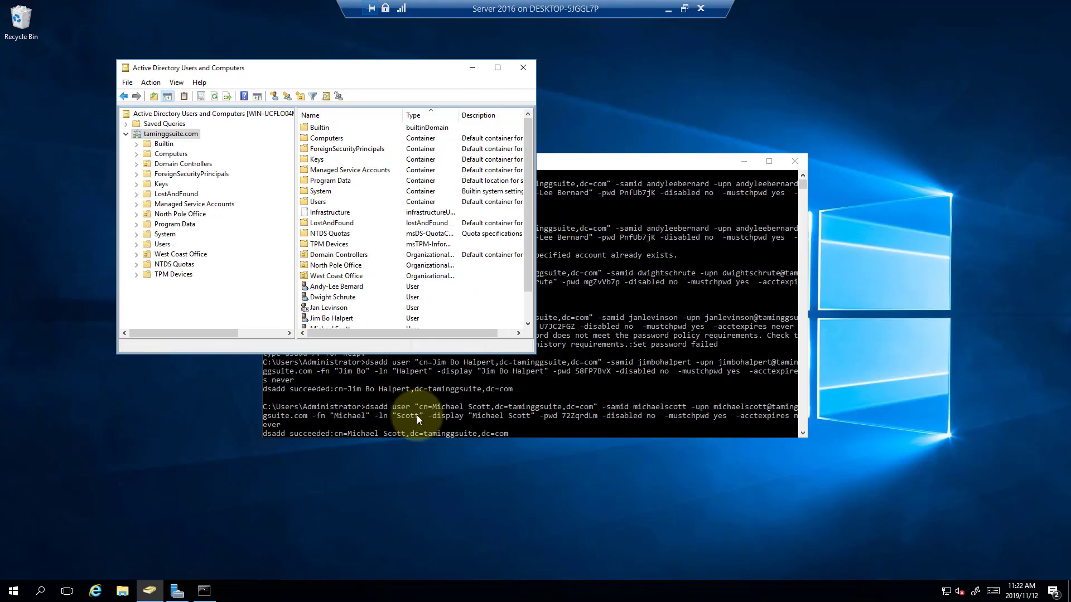